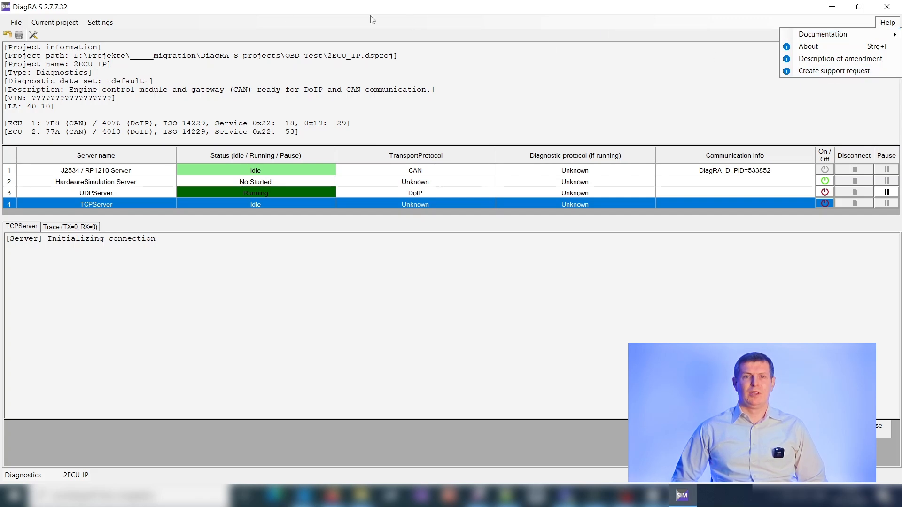
{"action": "left_click", "coordinate": [98, 14]}
{"action": "left_click", "coordinate": [100, 22]}
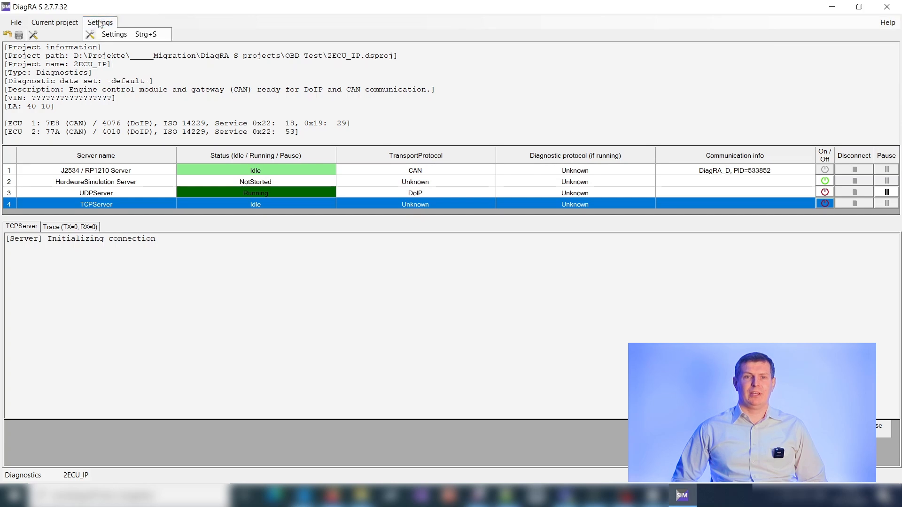
{"action": "left_click", "coordinate": [100, 23]}
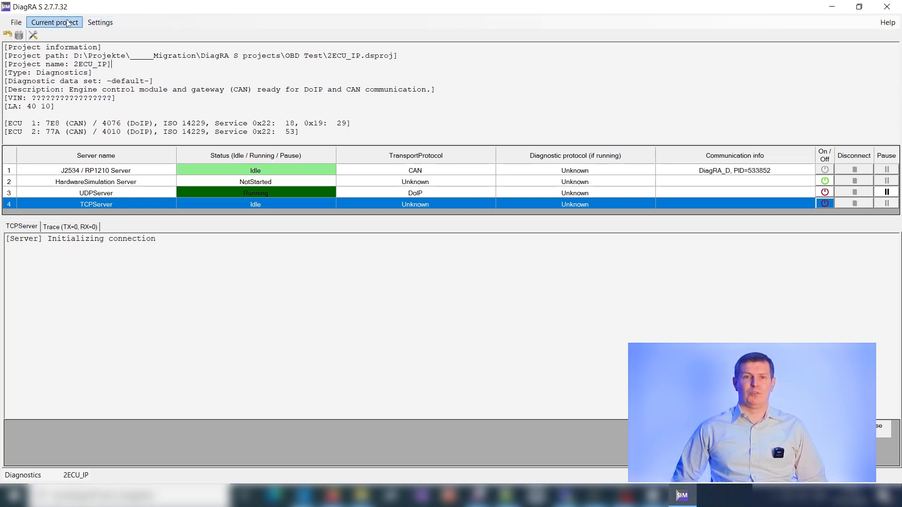
{"action": "left_click", "coordinate": [16, 23]}
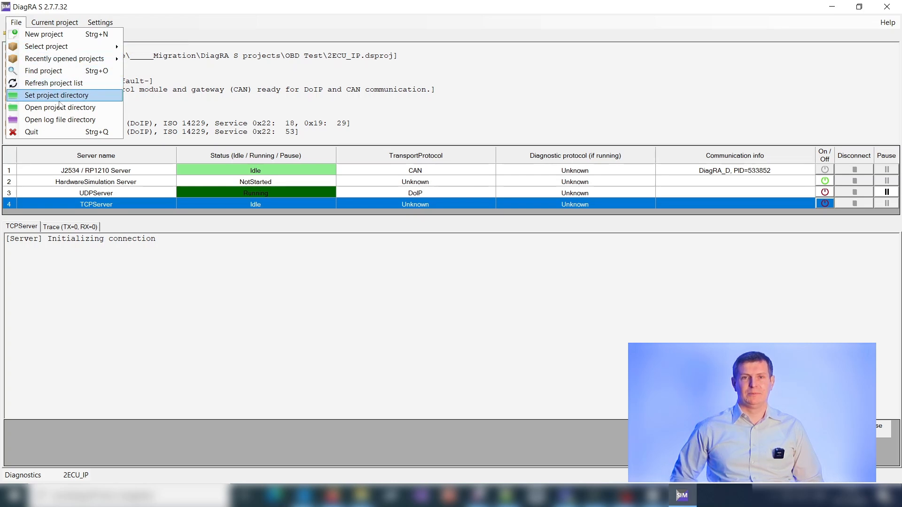
{"action": "left_click", "coordinate": [164, 69]}
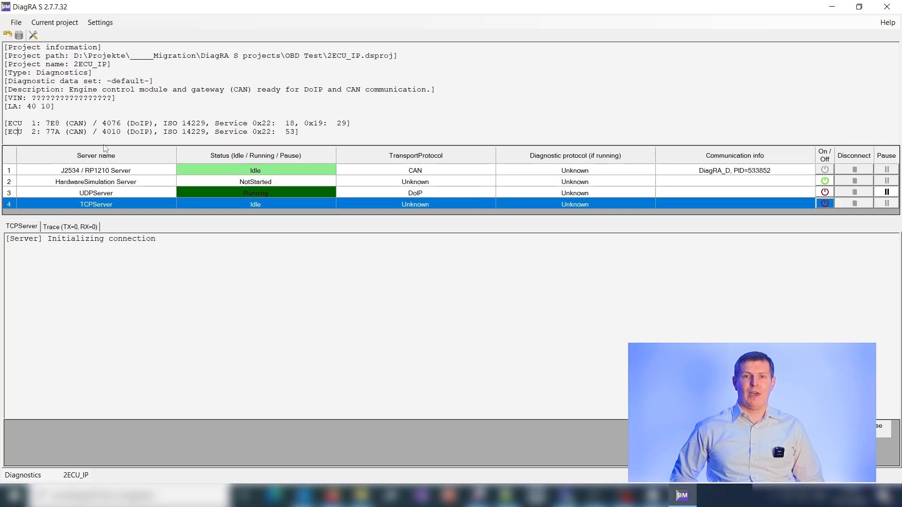
Review the log output of the J2534 / RP1210, HardwareSimulation, UDP and TCP servers one after another
{"action": "left_click", "coordinate": [88, 173]}
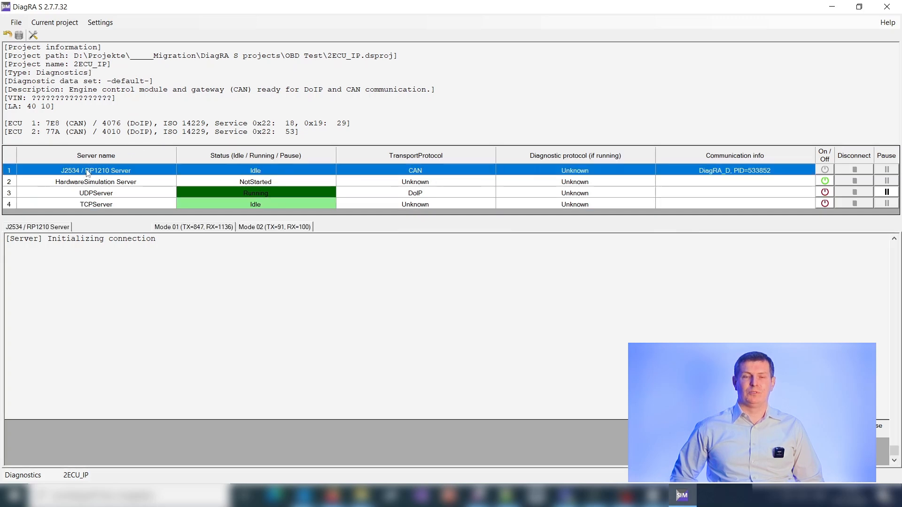
{"action": "left_click", "coordinate": [103, 183]}
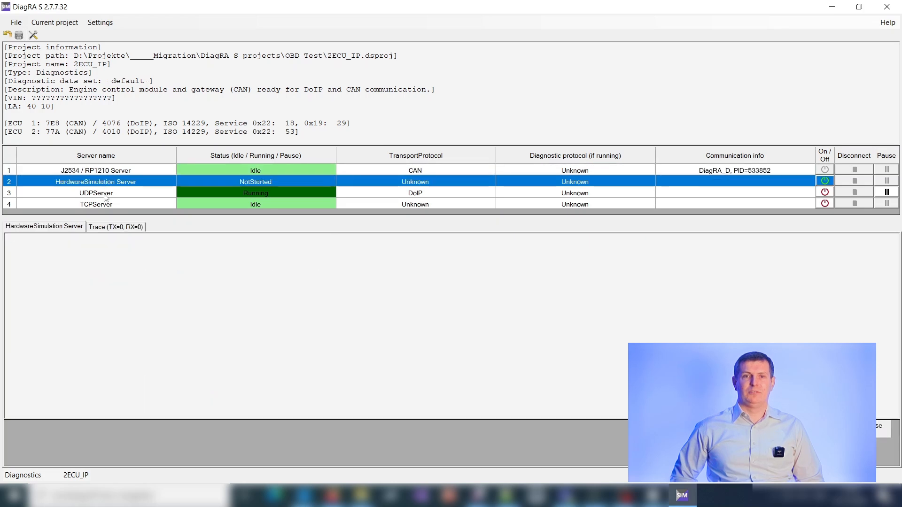
{"action": "left_click", "coordinate": [106, 197]}
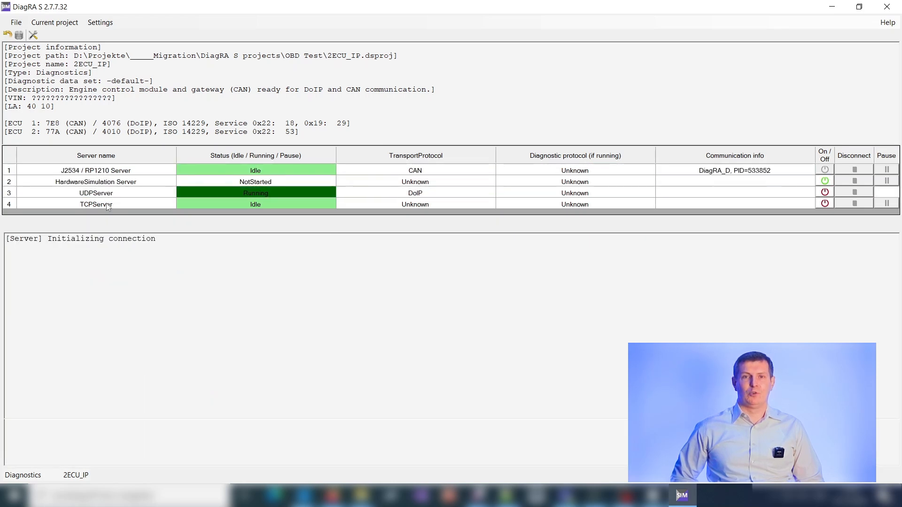
{"action": "left_click", "coordinate": [108, 206]}
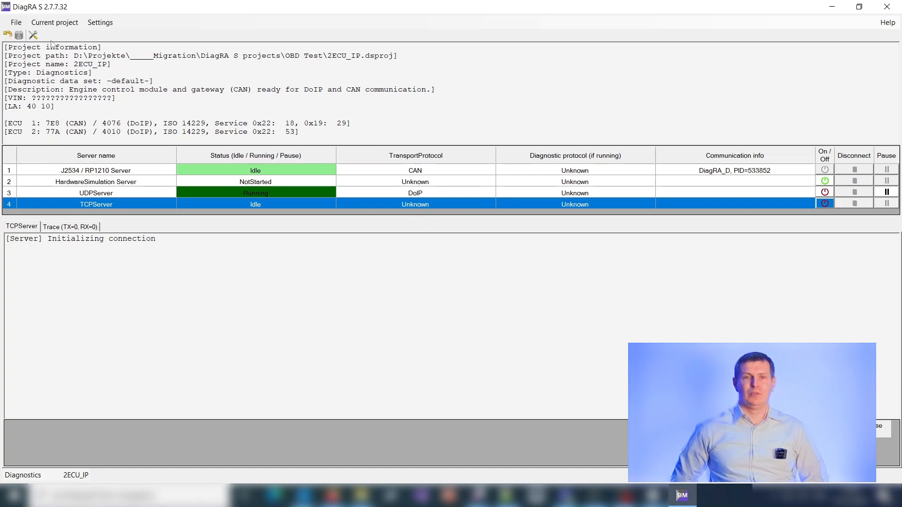
Open the Data Manager for the current project, examine its project information and available project commands, and close it again
{"action": "left_click", "coordinate": [56, 24]}
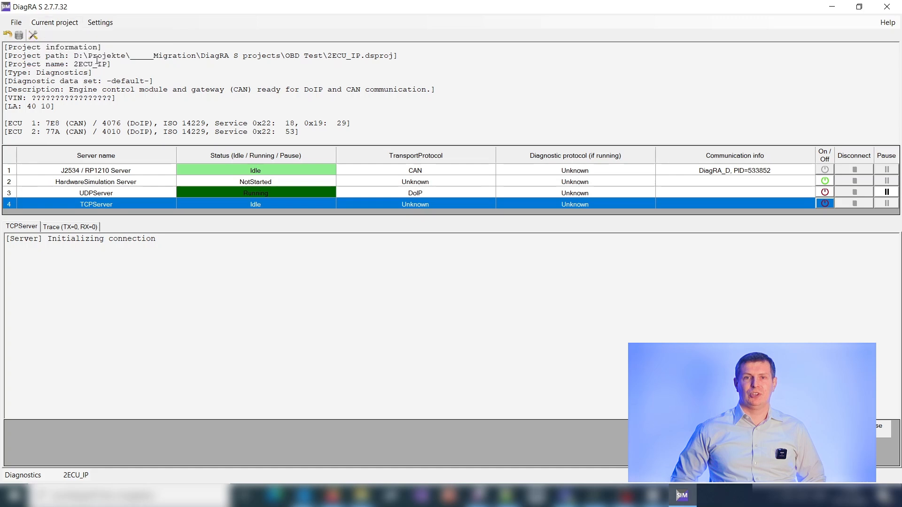
{"action": "left_click", "coordinate": [94, 60]}
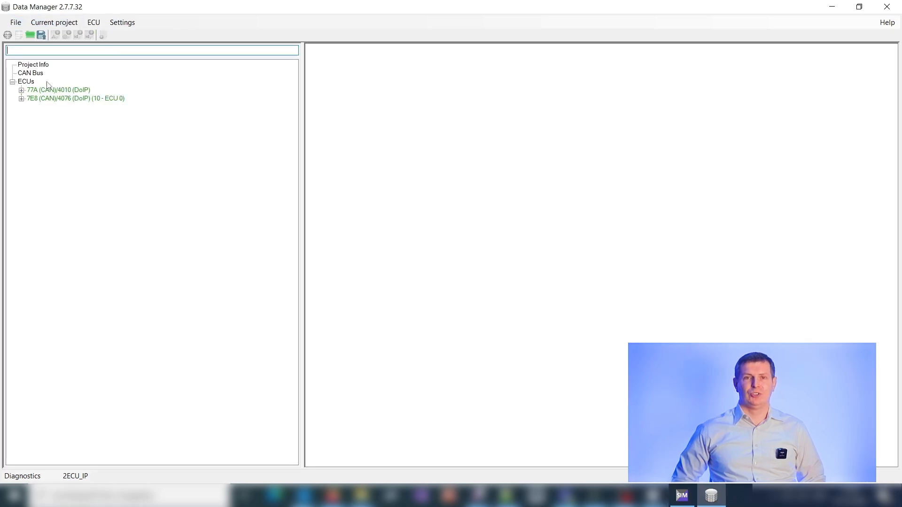
{"action": "left_click", "coordinate": [36, 66]}
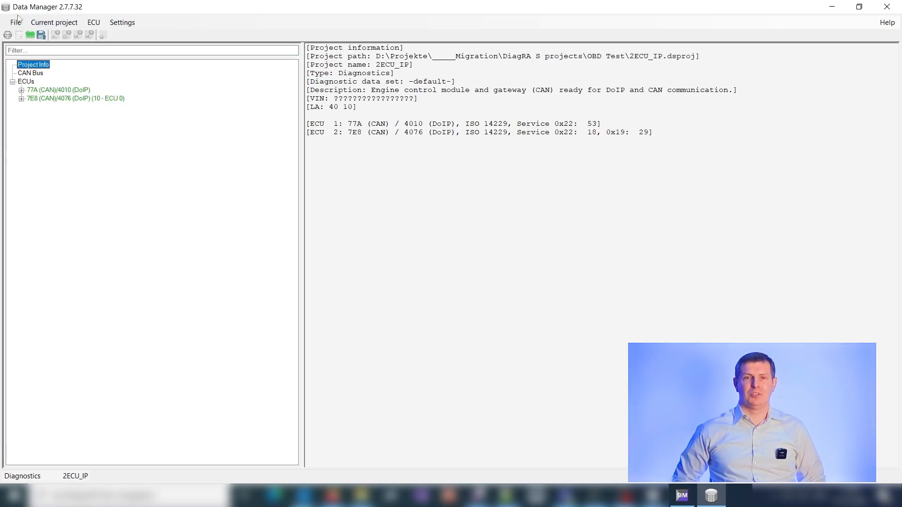
{"action": "left_click", "coordinate": [19, 21]}
{"action": "mouse_move", "coordinate": [49, 23]}
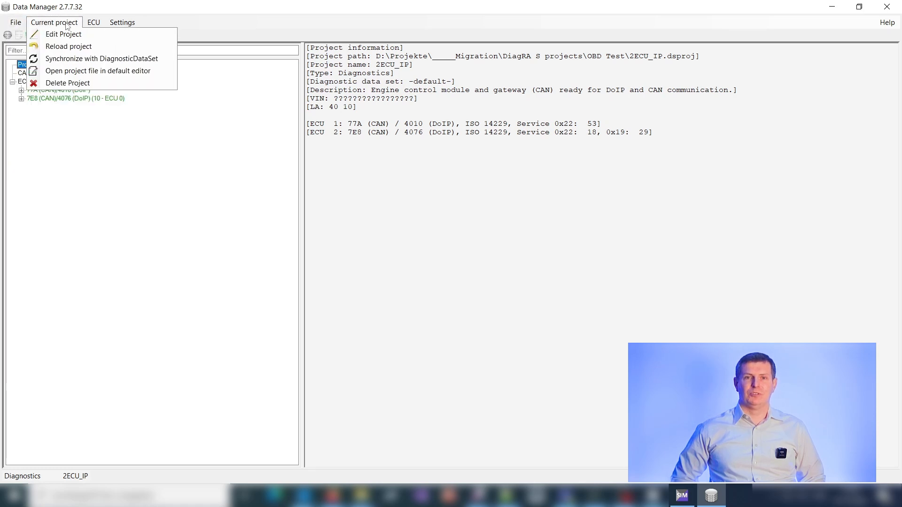
{"action": "mouse_move", "coordinate": [171, 27]}
{"action": "left_click", "coordinate": [284, 88]}
{"action": "left_click", "coordinate": [887, 7]}
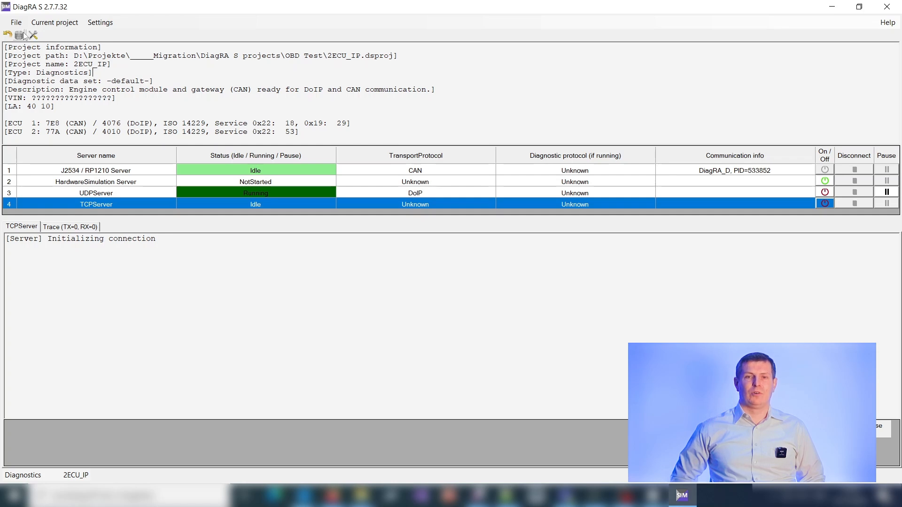
{"action": "left_click", "coordinate": [53, 22]}
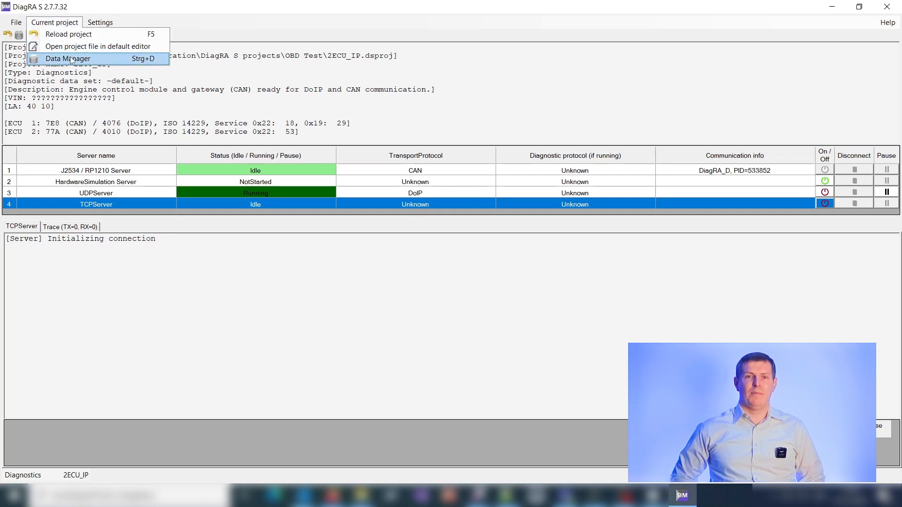
{"action": "left_click", "coordinate": [225, 52]}
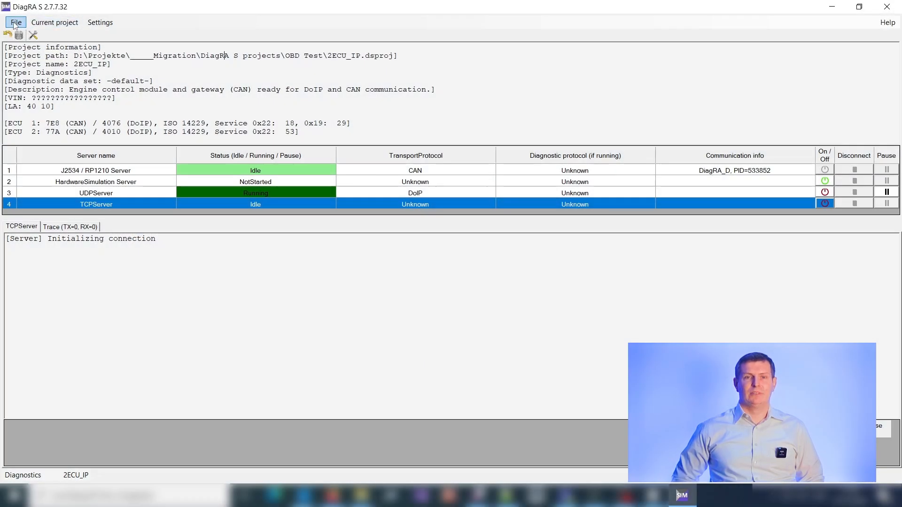
Start a new Diagnostics project named "OBD Project" with the description "OBD Import Test"
{"action": "left_click", "coordinate": [15, 25]}
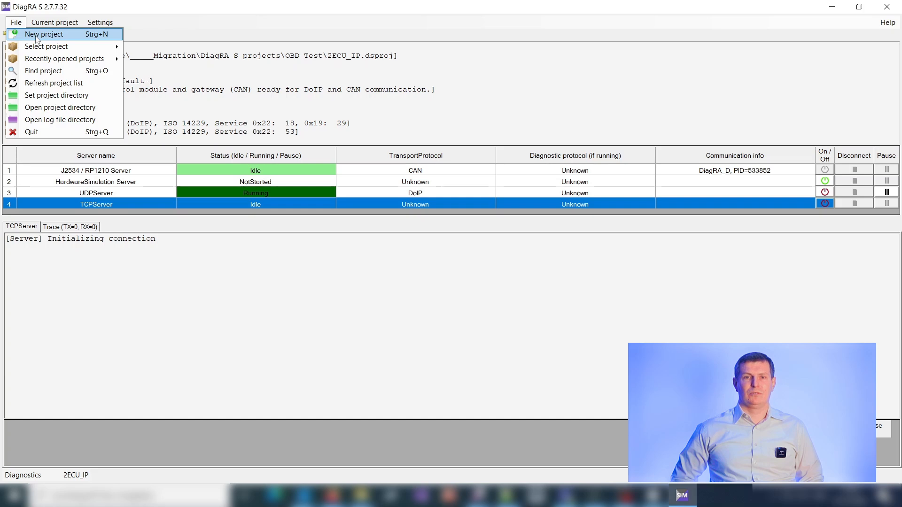
{"action": "left_click", "coordinate": [36, 37]}
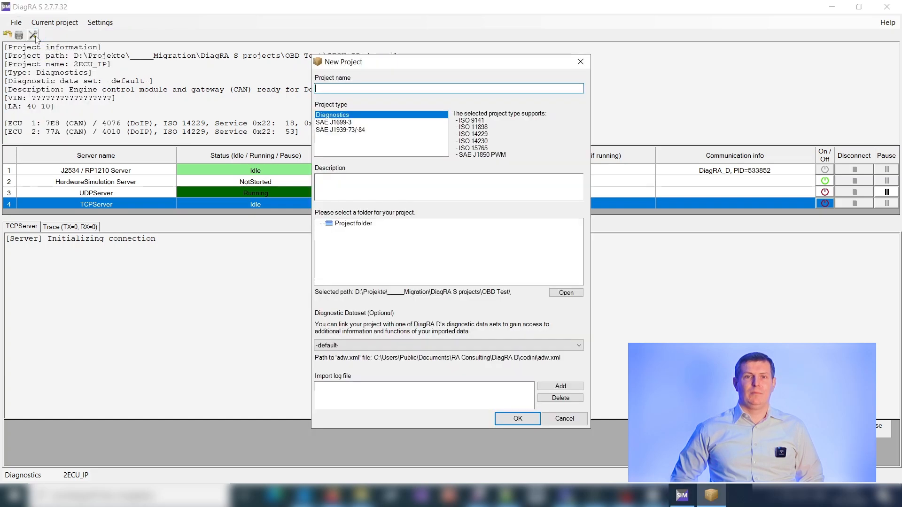
{"action": "type", "text": "OBD Project"}
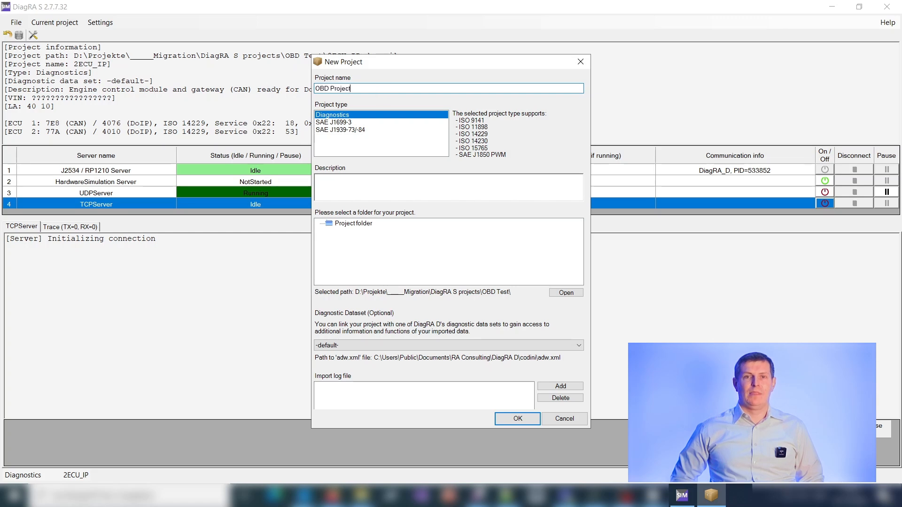
{"action": "type", "text": "OB"}
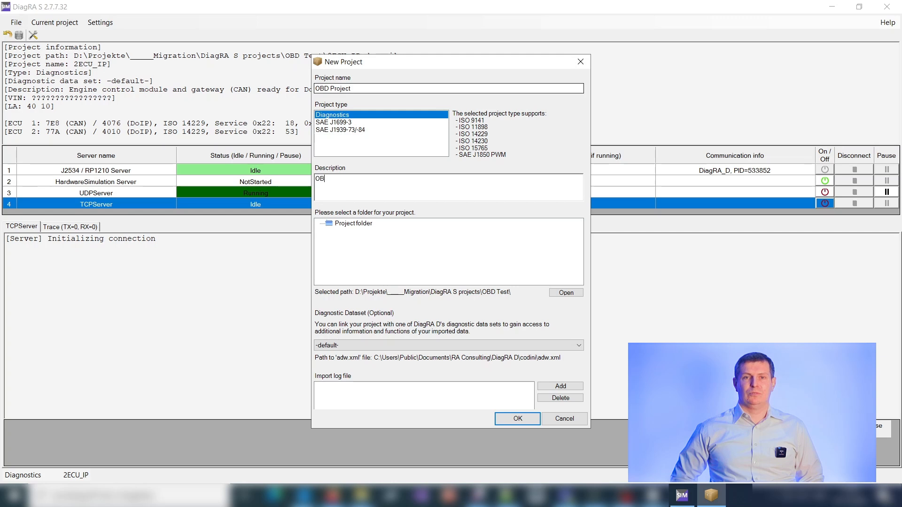
{"action": "type", "text": "D Import Test"}
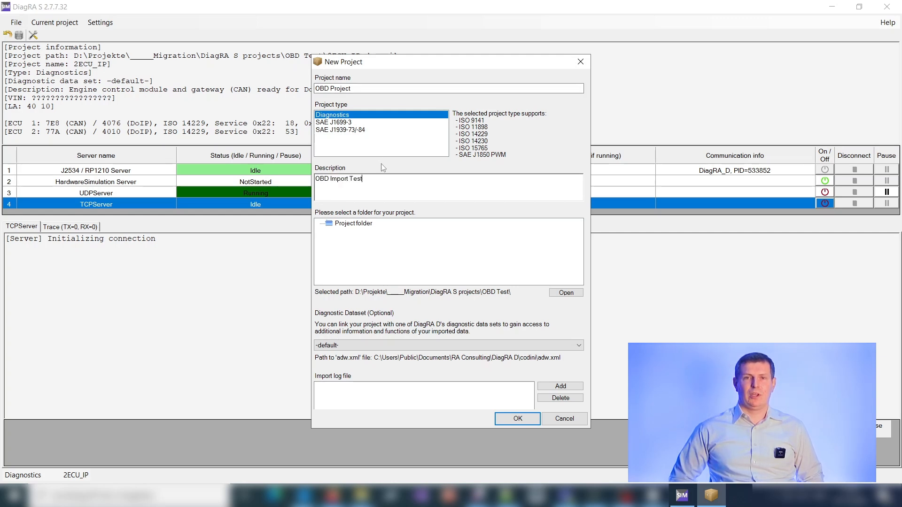
Create a subfolder named "OBD Projects" inside the project directory in the file explorer and return to the new project's setup
{"action": "left_click", "coordinate": [356, 224]}
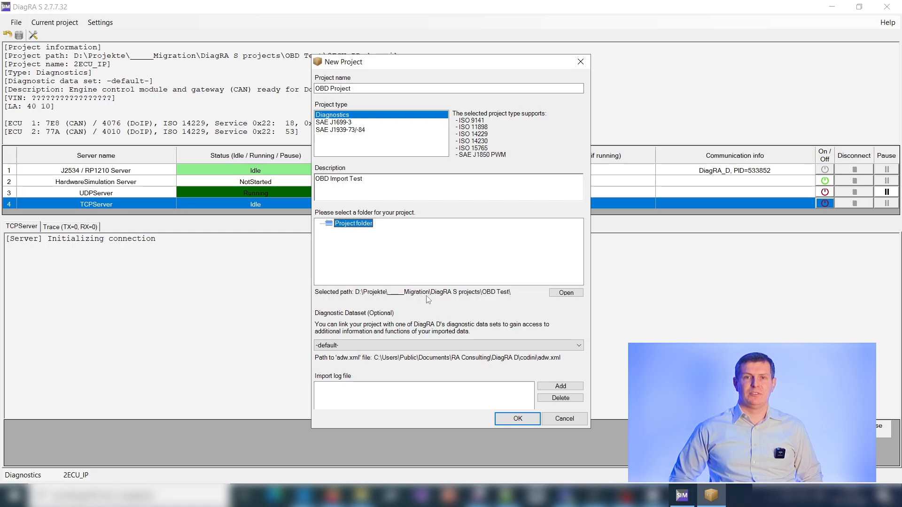
{"action": "left_click", "coordinate": [563, 295]}
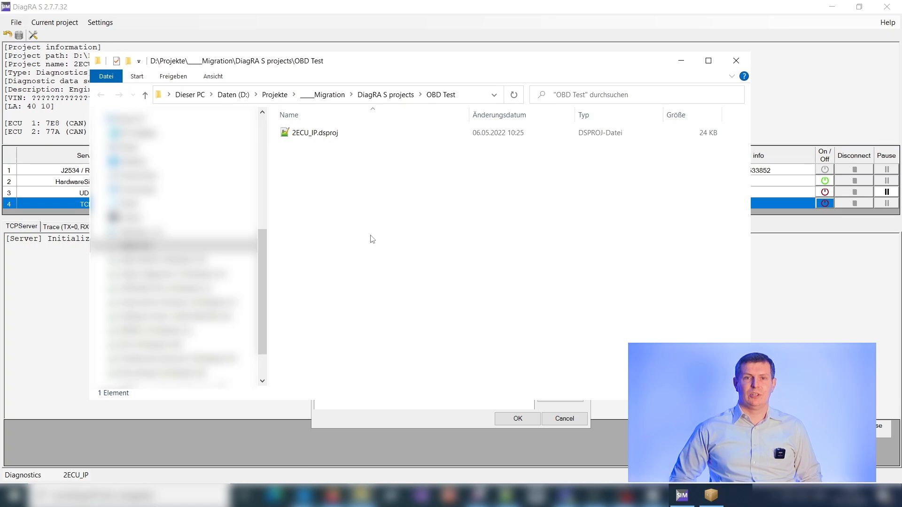
{"action": "right_click", "coordinate": [307, 206]}
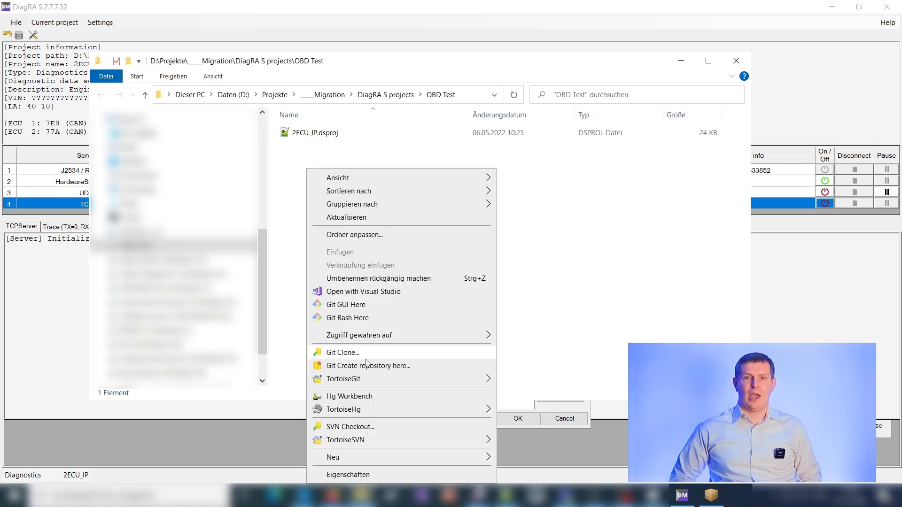
{"action": "mouse_move", "coordinate": [362, 458]}
{"action": "left_click", "coordinate": [532, 309]}
{"action": "type", "text": "OBD P"}
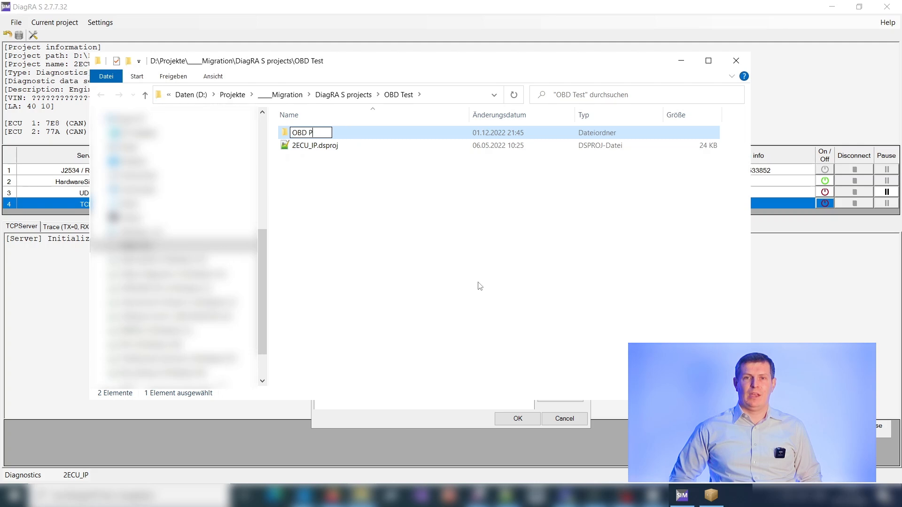
{"action": "type", "text": "rojects"}
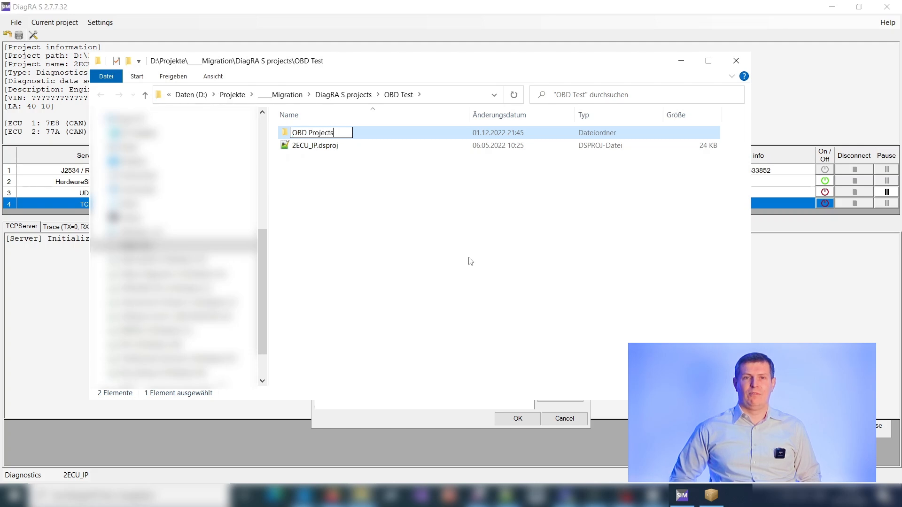
{"action": "left_click", "coordinate": [672, 58]}
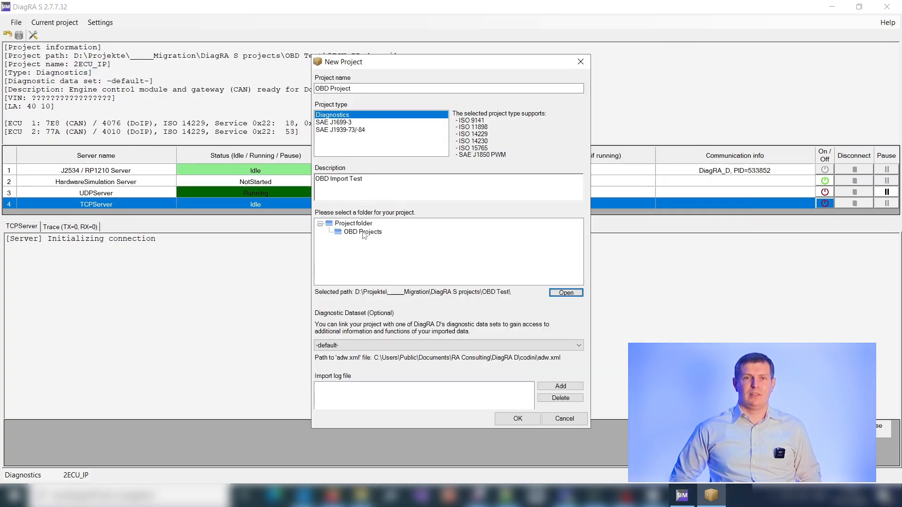
Create the new project in the OBD Projects folder and inspect its project info and ECU entries
{"action": "left_click", "coordinate": [363, 232]}
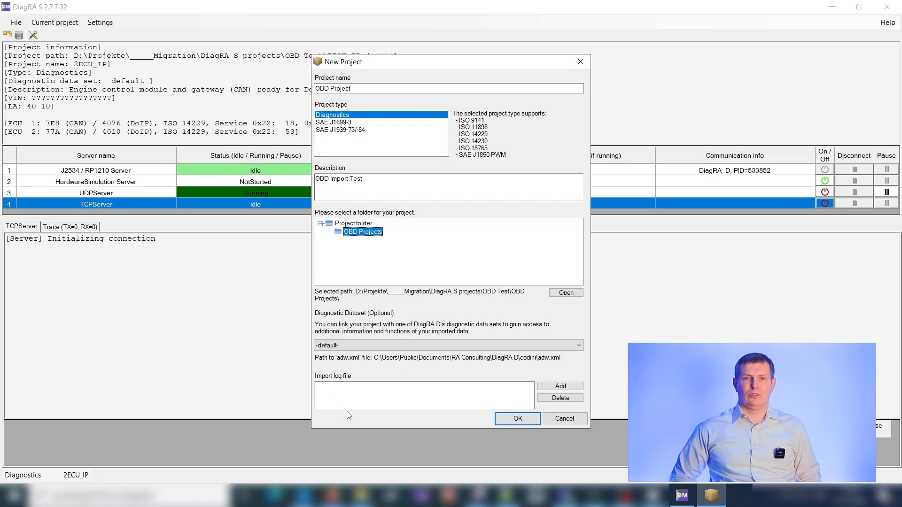
{"action": "left_click", "coordinate": [518, 419]}
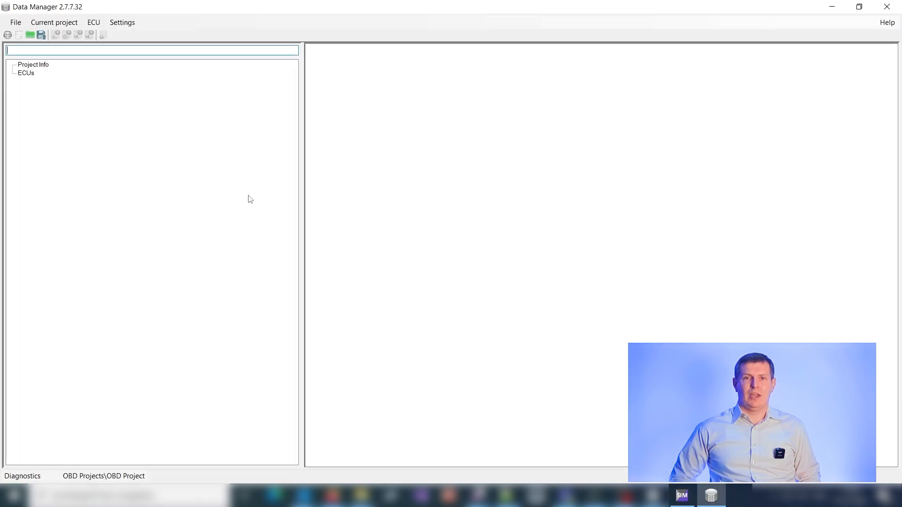
{"action": "left_click", "coordinate": [36, 65]}
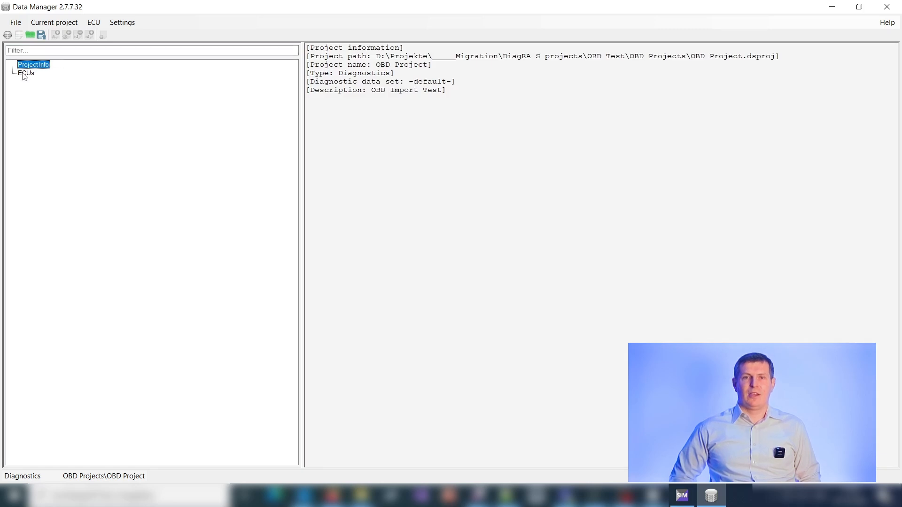
{"action": "left_click", "coordinate": [25, 74]}
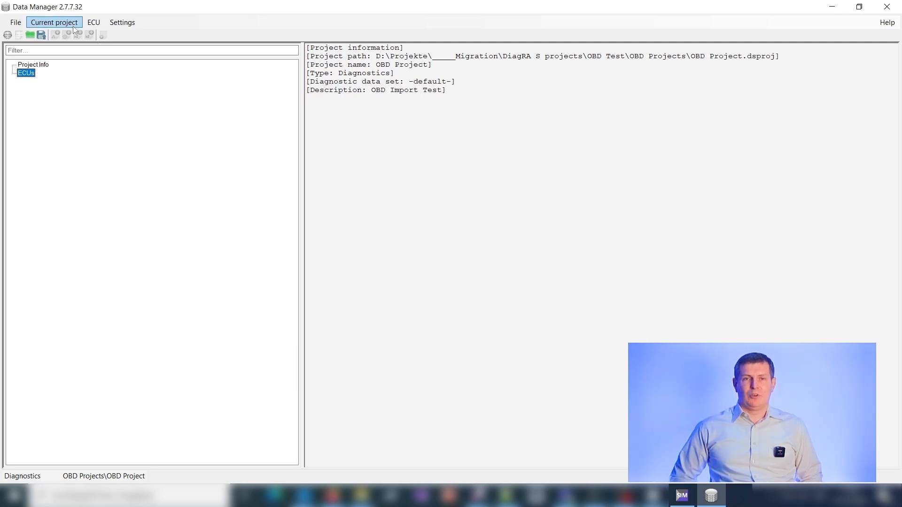
Import the log file DiagRA_D33.log into the OBD Project with the -default- diagnostic dataset
{"action": "left_click", "coordinate": [15, 23]}
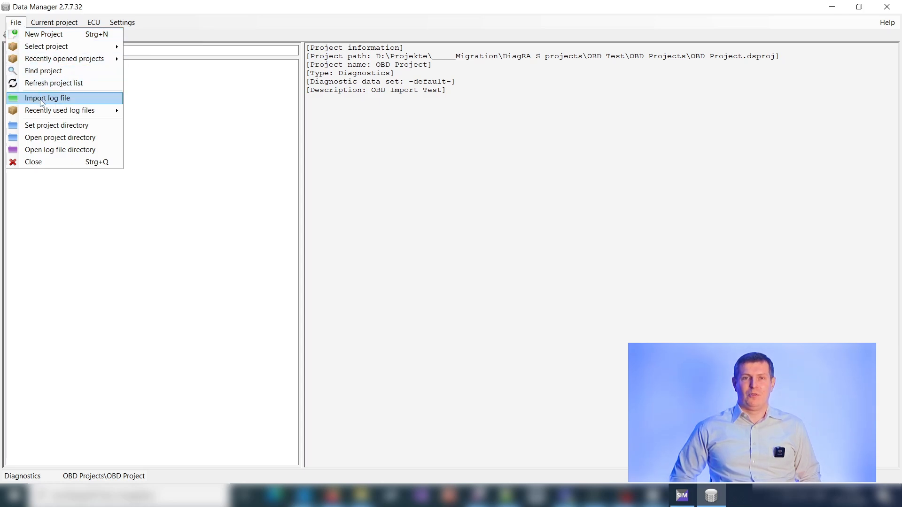
{"action": "left_click", "coordinate": [73, 102]}
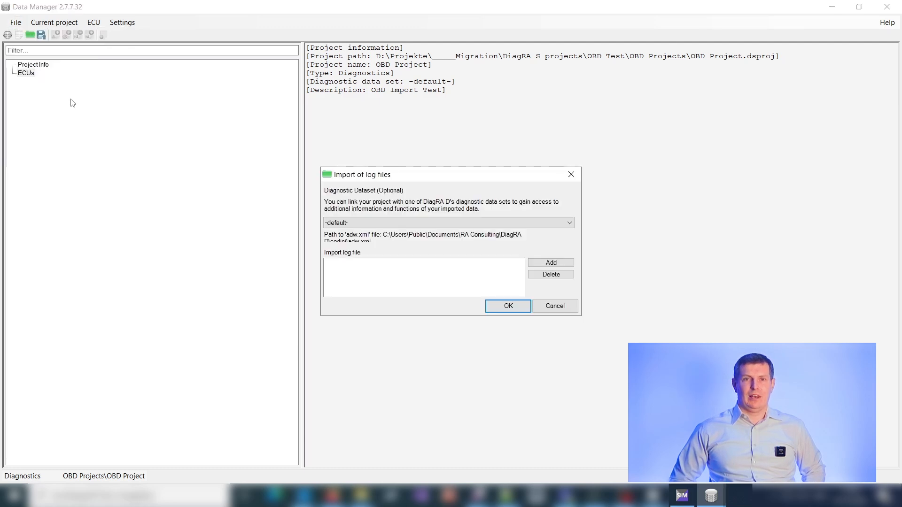
{"action": "left_click", "coordinate": [545, 265]}
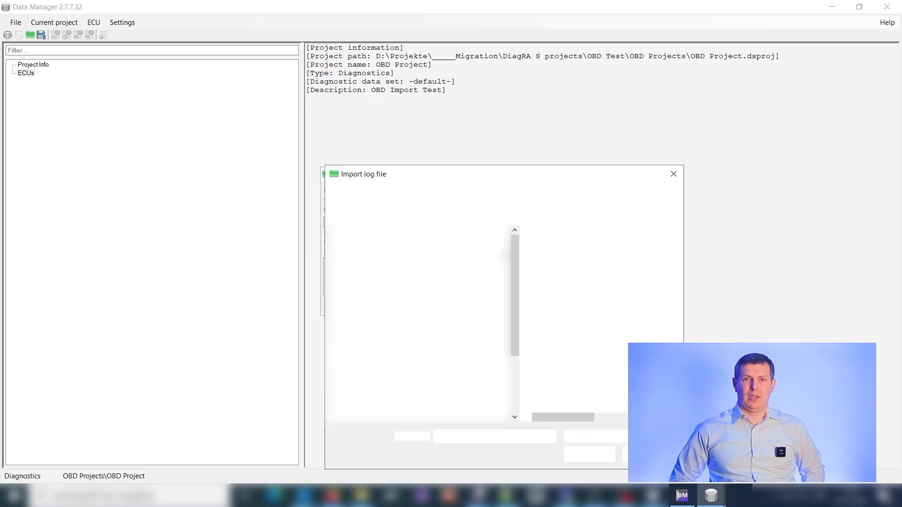
{"action": "left_click", "coordinate": [565, 253]}
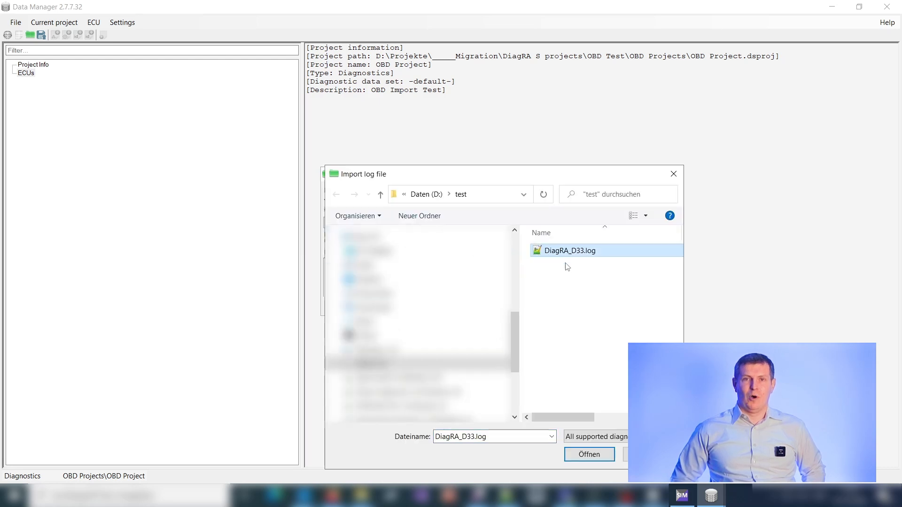
{"action": "left_click", "coordinate": [588, 455]}
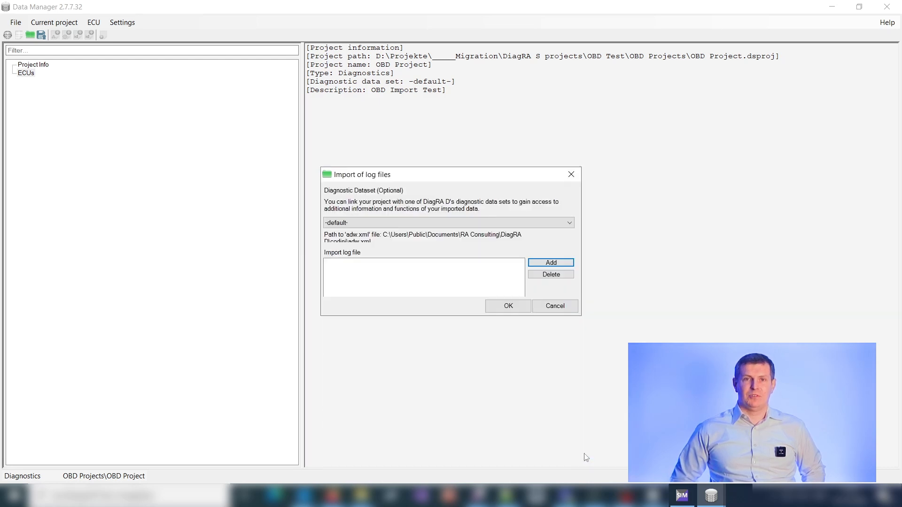
{"action": "left_click", "coordinate": [502, 307]}
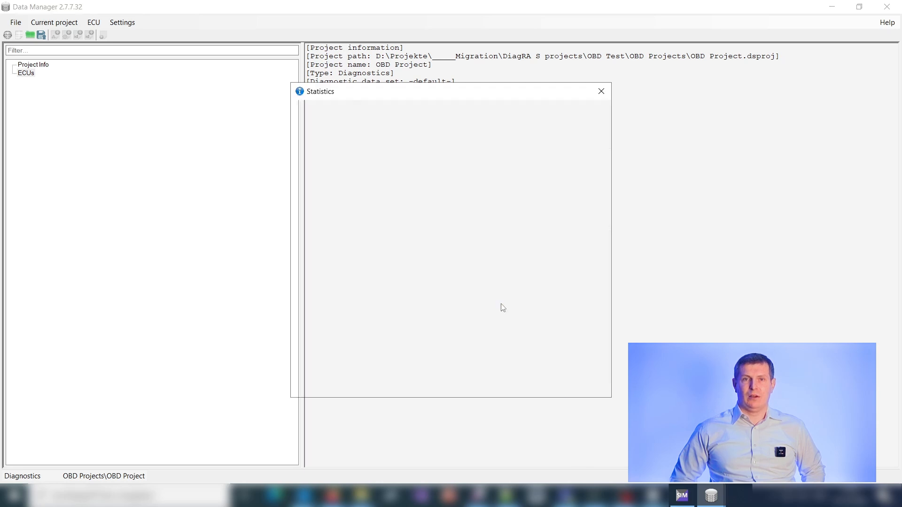
Review the import statistics for ECUs 7E9 and 7E8 and close the statistics
{"action": "left_click", "coordinate": [354, 144]}
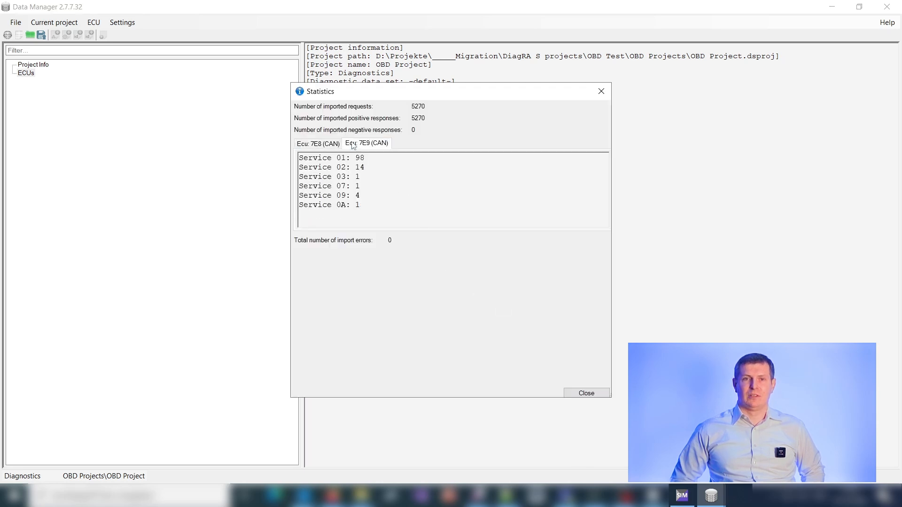
{"action": "left_click", "coordinate": [327, 144]}
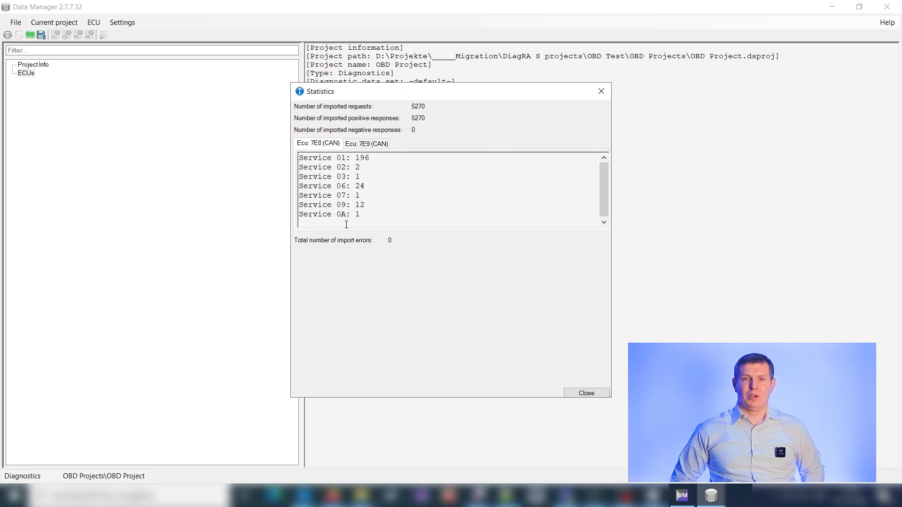
{"action": "left_click", "coordinate": [590, 396]}
{"action": "left_click", "coordinate": [586, 393]}
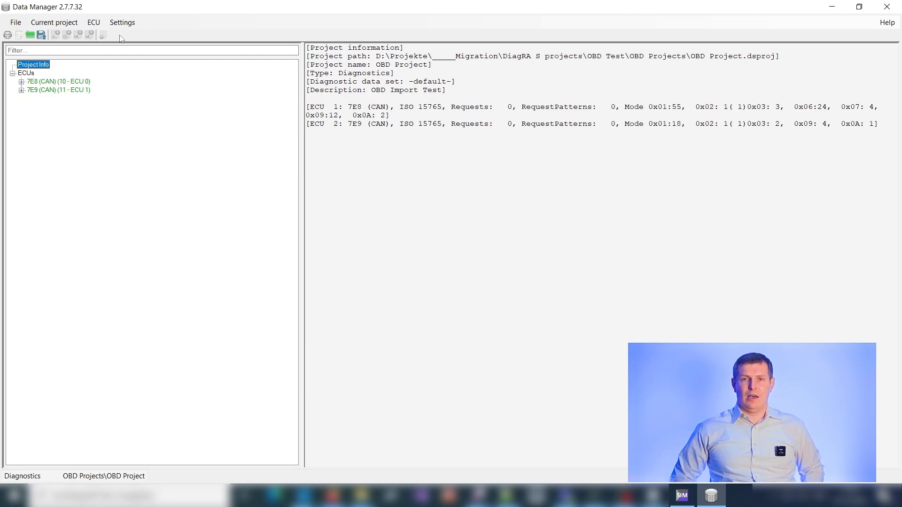
Inspect ECU 7E8's SAE_J1979 request identifiers and the PIDs under Service 01, and collapse that service
{"action": "left_click", "coordinate": [21, 82]}
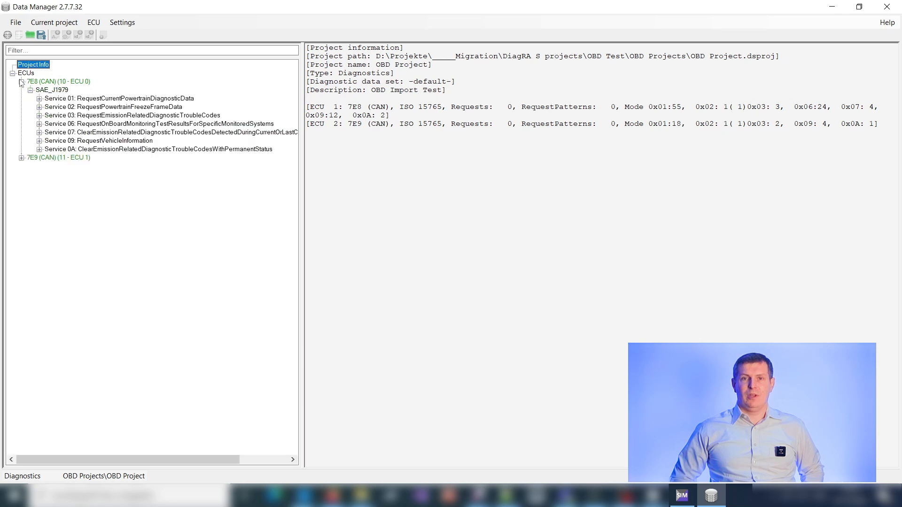
{"action": "left_click", "coordinate": [38, 82]}
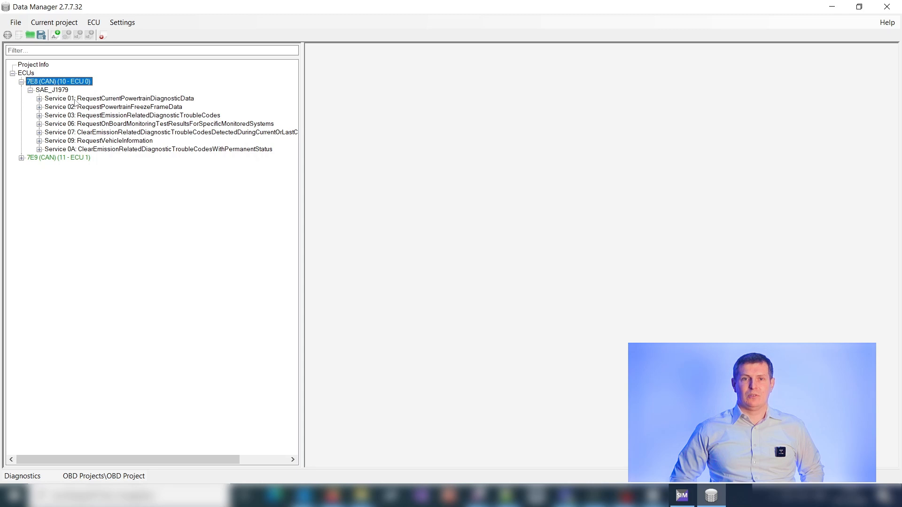
{"action": "left_click", "coordinate": [66, 92]}
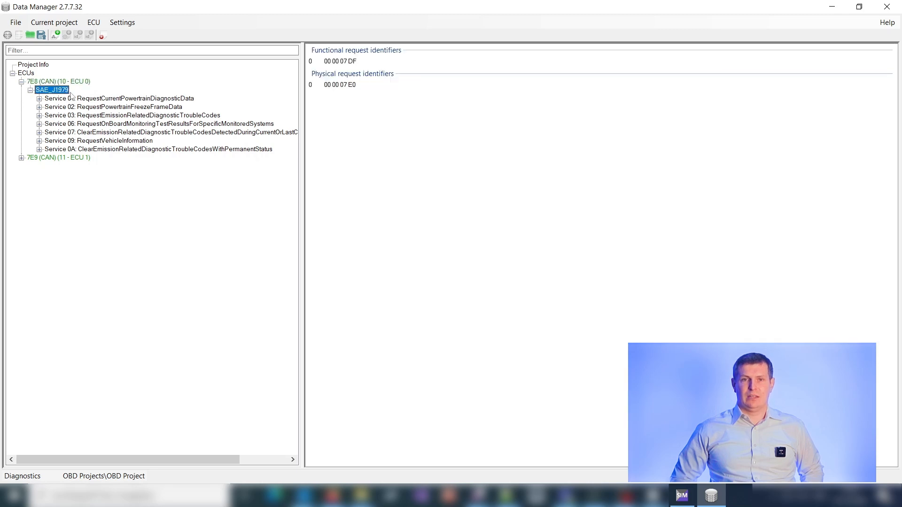
{"action": "left_click", "coordinate": [39, 98]}
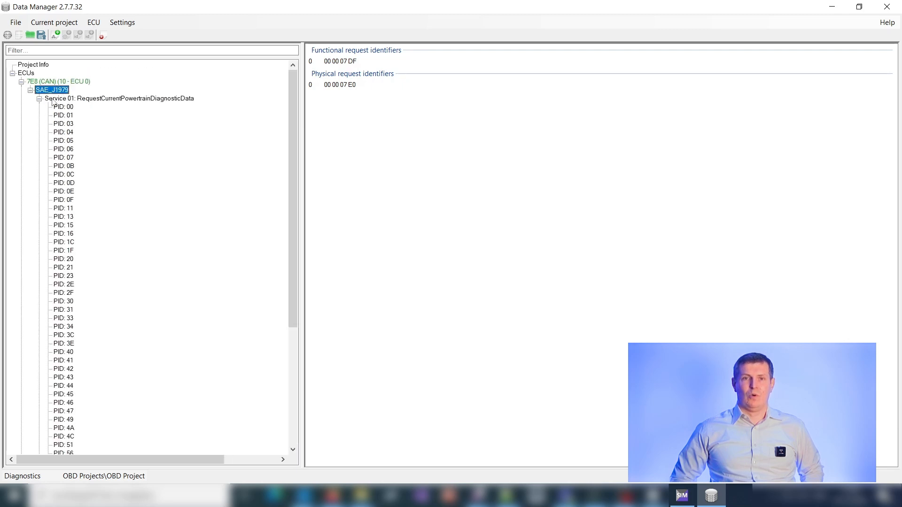
{"action": "left_click", "coordinate": [57, 100]}
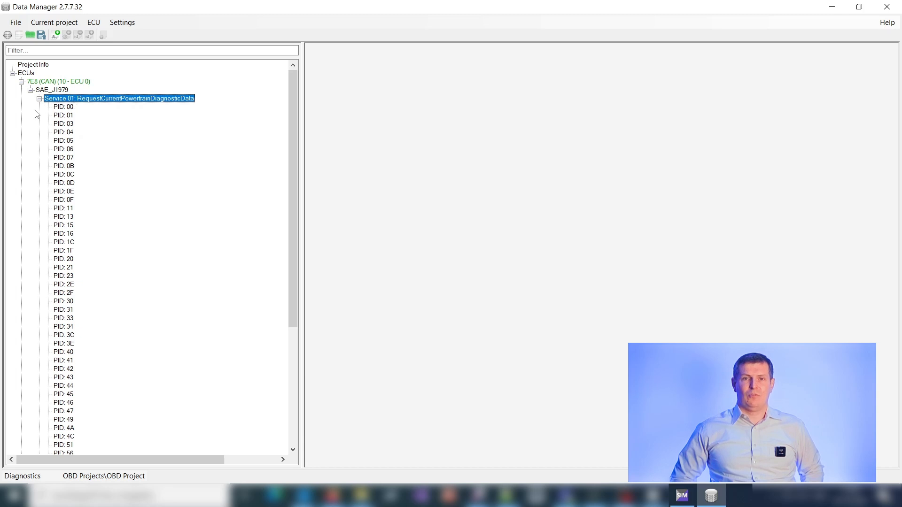
{"action": "left_click", "coordinate": [39, 99]}
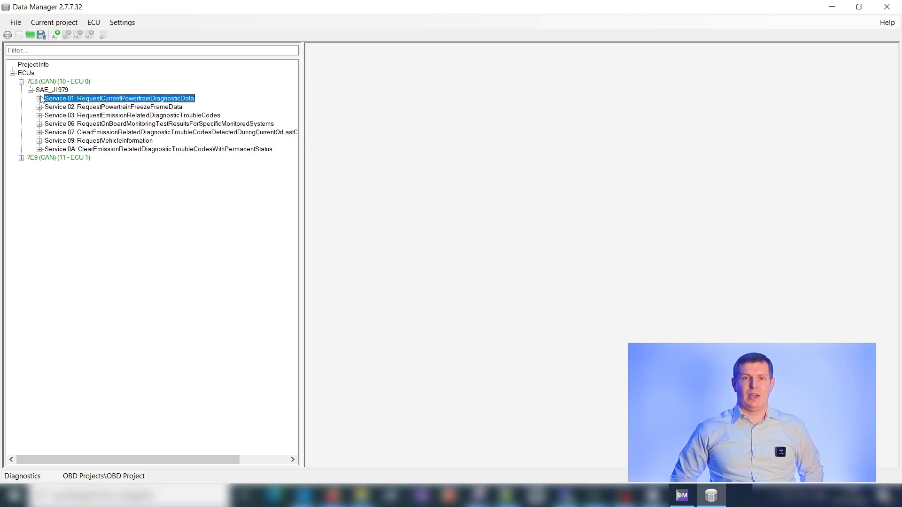
Expand Services 01, 03, 07, 09 and 0A of ECU 7E8 to examine their PIDs, trouble codes and InfoTypes
{"action": "left_click", "coordinate": [39, 123]}
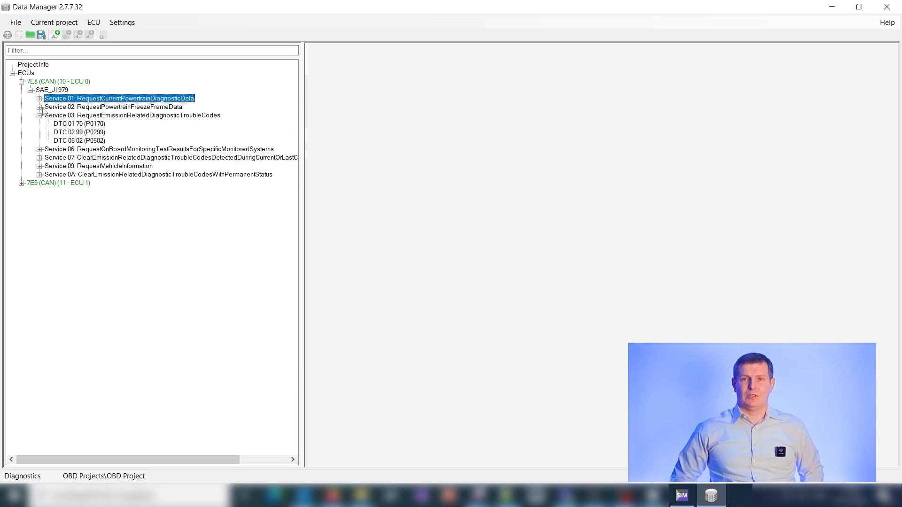
{"action": "left_click", "coordinate": [39, 100]}
{"action": "scroll", "coordinate": [71, 106], "scroll_direction": "down", "scroll_amount": 7}
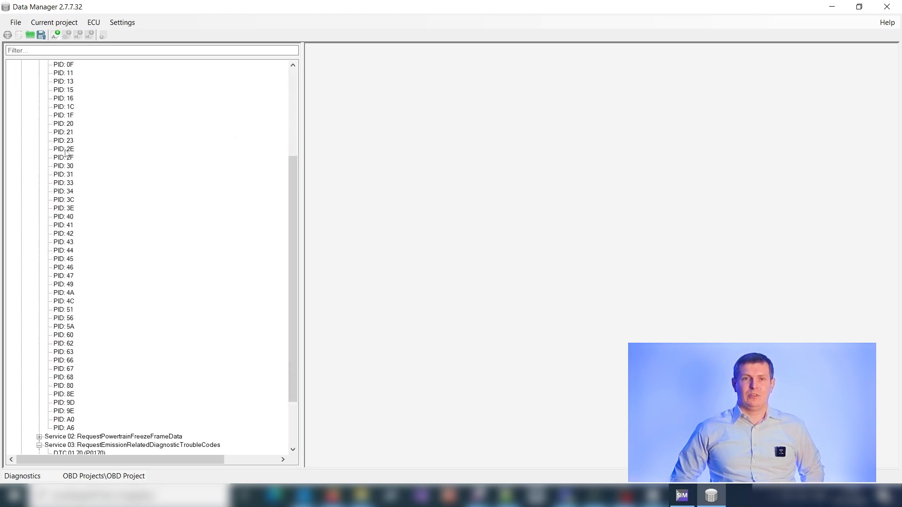
{"action": "scroll", "coordinate": [36, 443], "scroll_direction": "down", "scroll_amount": 1}
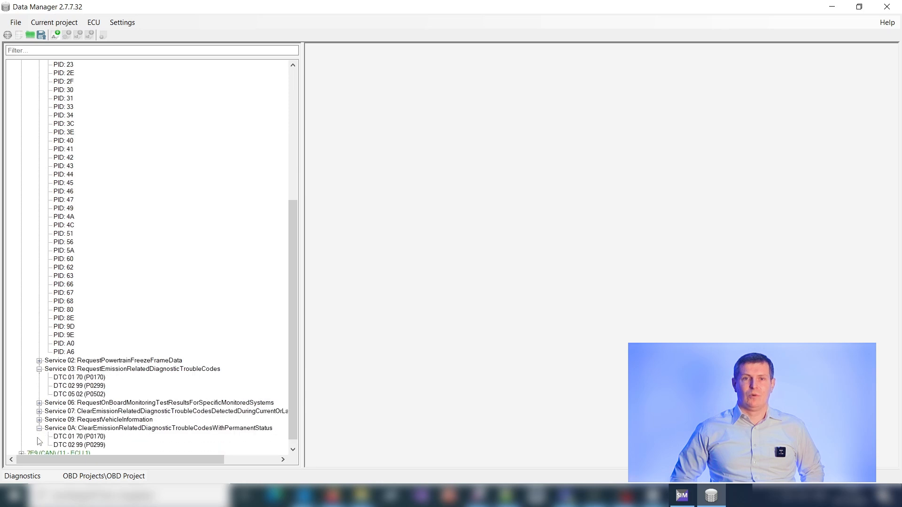
{"action": "left_click", "coordinate": [39, 412]}
{"action": "scroll", "coordinate": [38, 421], "scroll_direction": "down", "scroll_amount": 2}
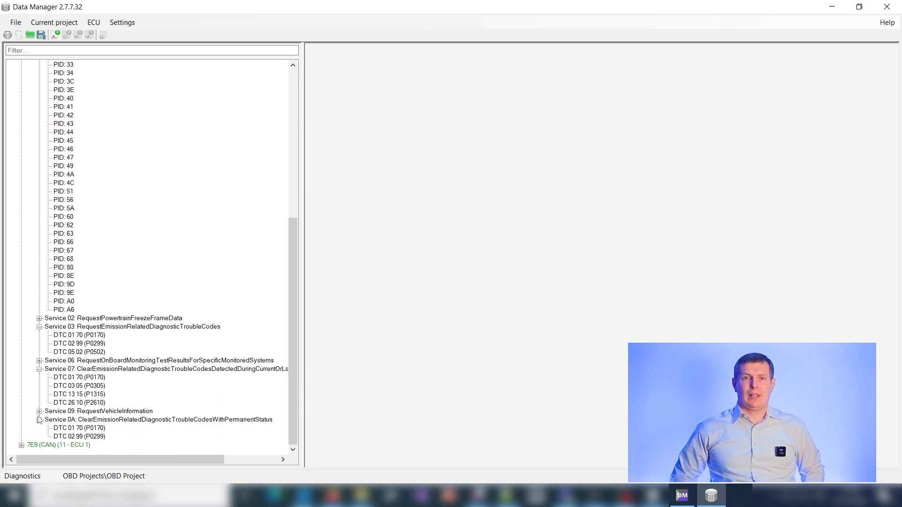
{"action": "left_click", "coordinate": [39, 411]}
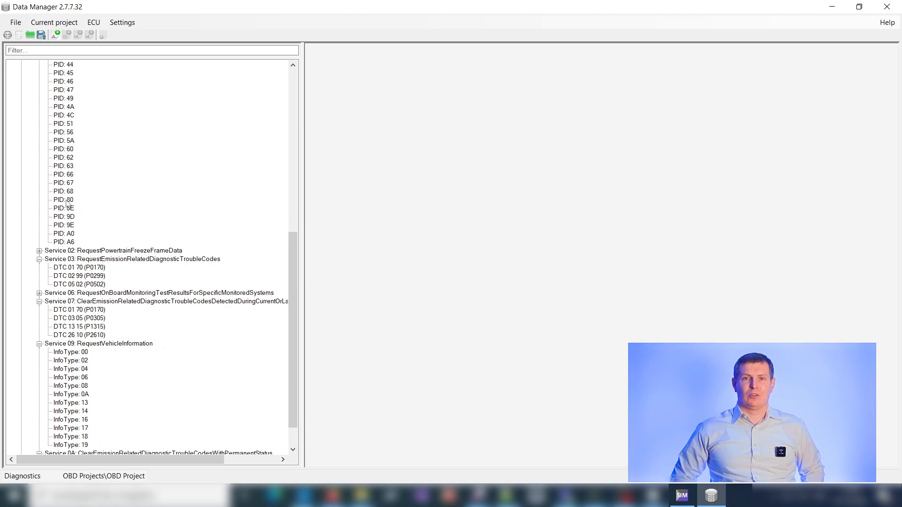
Examine the recorded responses of PID 67 in Service 01 of ECU 7E8, and collapse the SAE_J1979 branch
{"action": "left_click", "coordinate": [65, 183]}
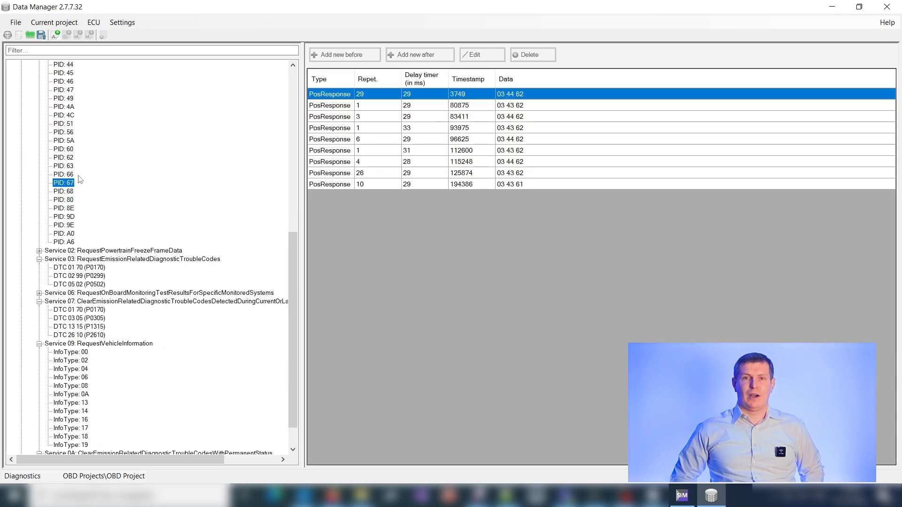
{"action": "left_click", "coordinate": [420, 118]}
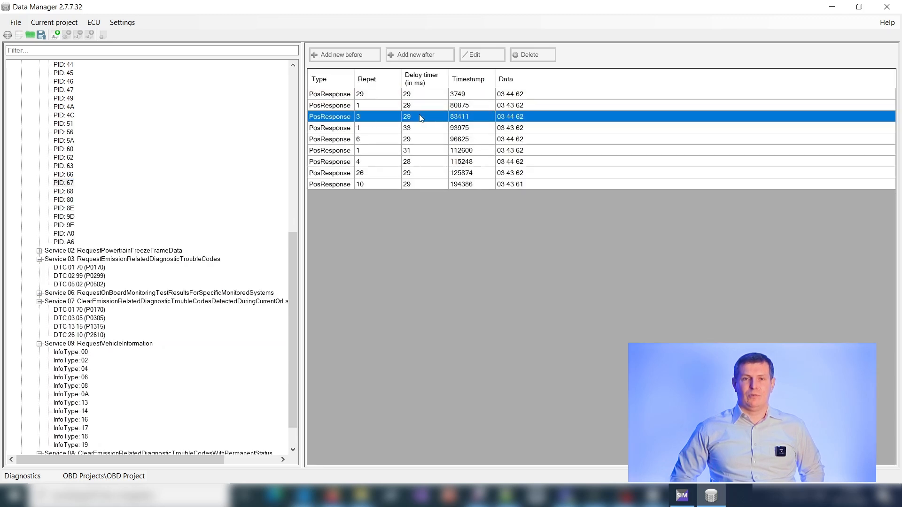
{"action": "left_click", "coordinate": [415, 129]}
{"action": "left_click", "coordinate": [415, 152]}
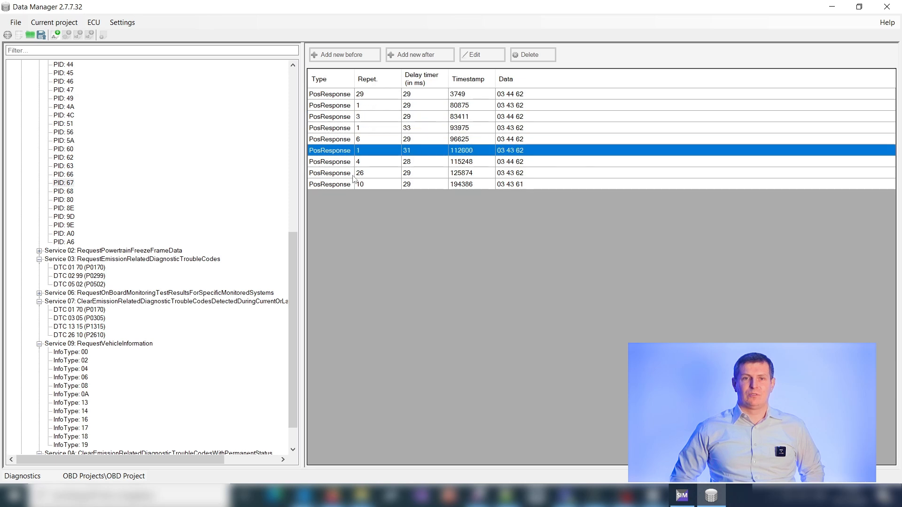
{"action": "left_click", "coordinate": [374, 175]}
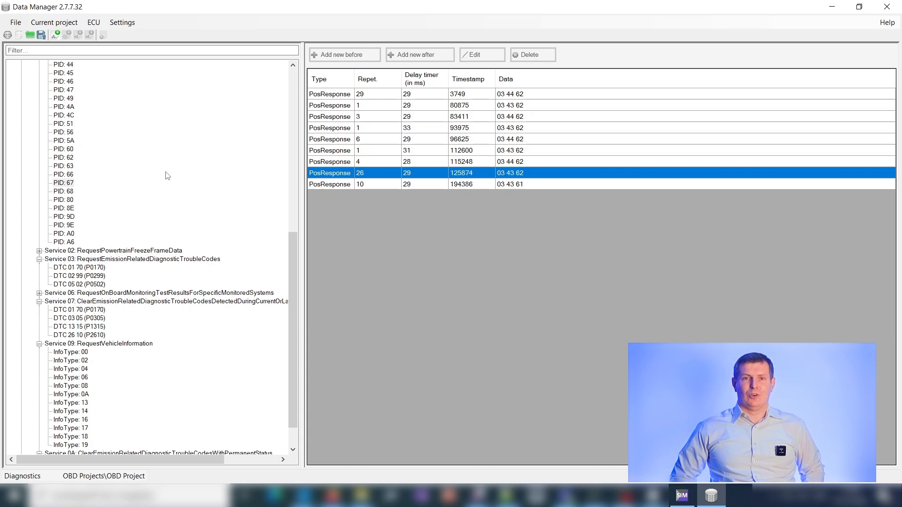
{"action": "scroll", "coordinate": [108, 197], "scroll_direction": "up", "scroll_amount": 8}
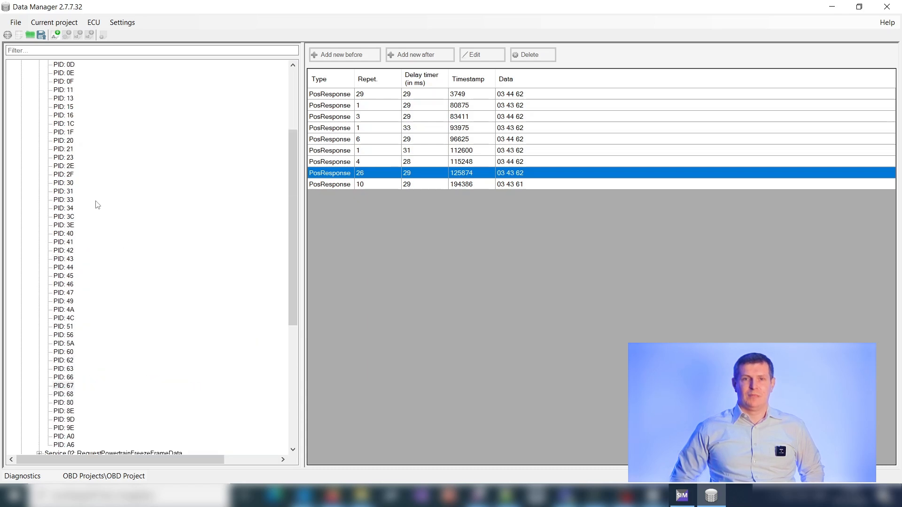
{"action": "scroll", "coordinate": [109, 191], "scroll_direction": "up", "scroll_amount": 5}
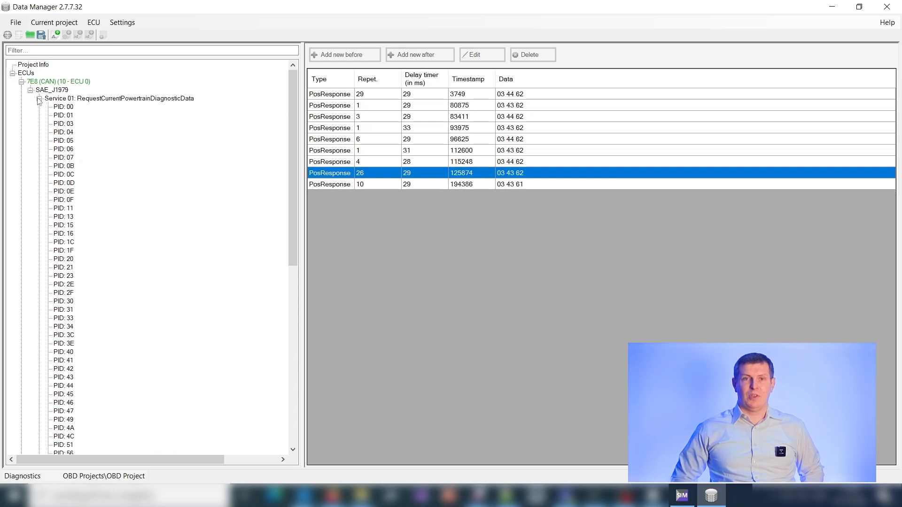
{"action": "left_click", "coordinate": [39, 99]}
{"action": "left_click", "coordinate": [30, 90]}
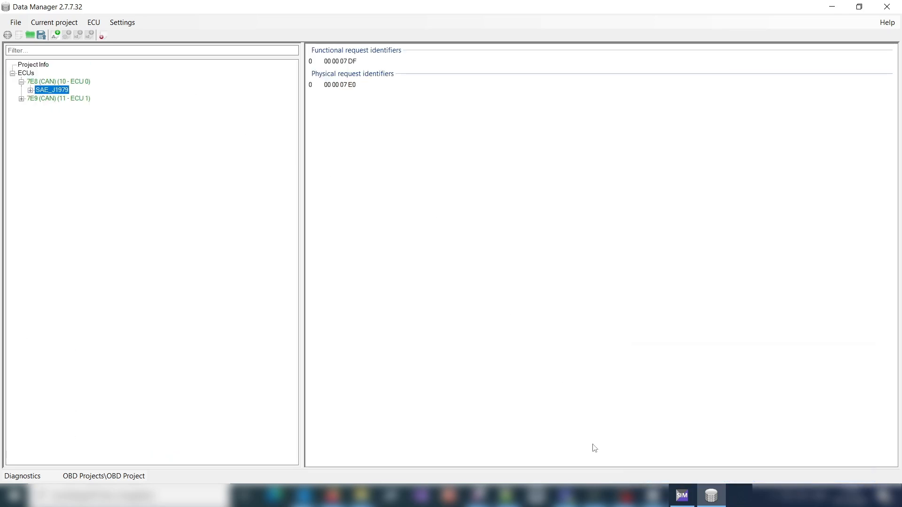
Switch to DiagRA S and load OBD Project from the OBD Projects folder
{"action": "left_click", "coordinate": [682, 495]}
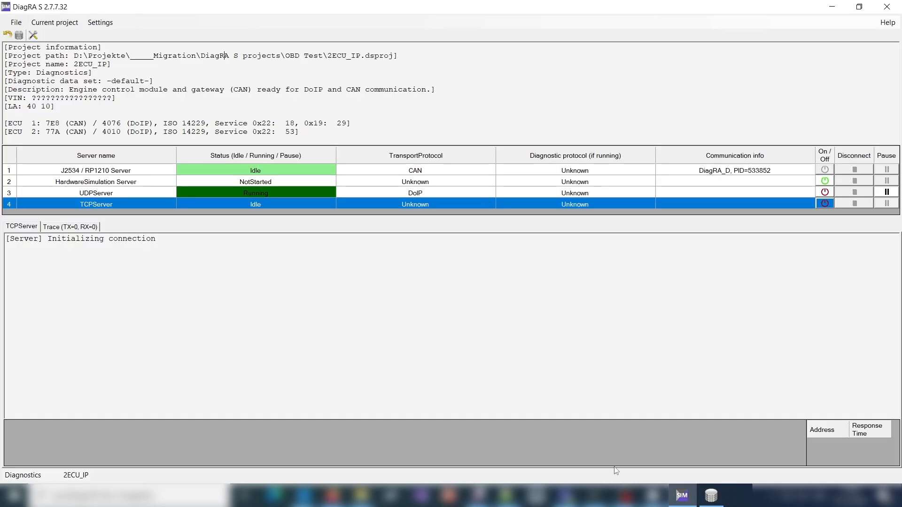
{"action": "left_click", "coordinate": [8, 22]}
{"action": "mouse_move", "coordinate": [70, 46]}
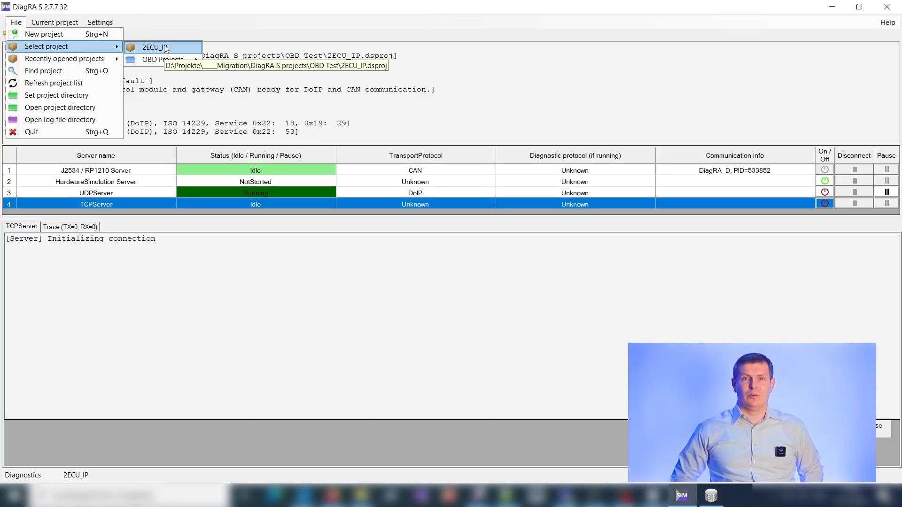
{"action": "mouse_move", "coordinate": [167, 60]}
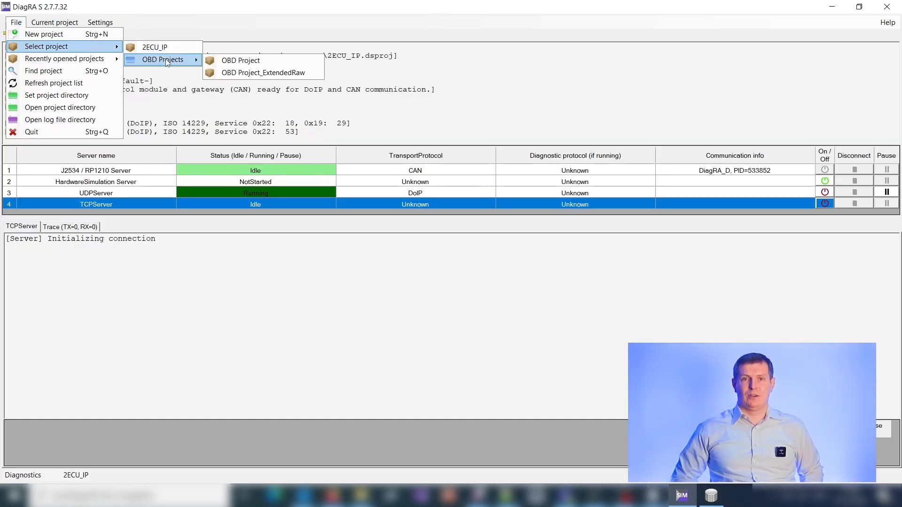
{"action": "left_click", "coordinate": [239, 63]}
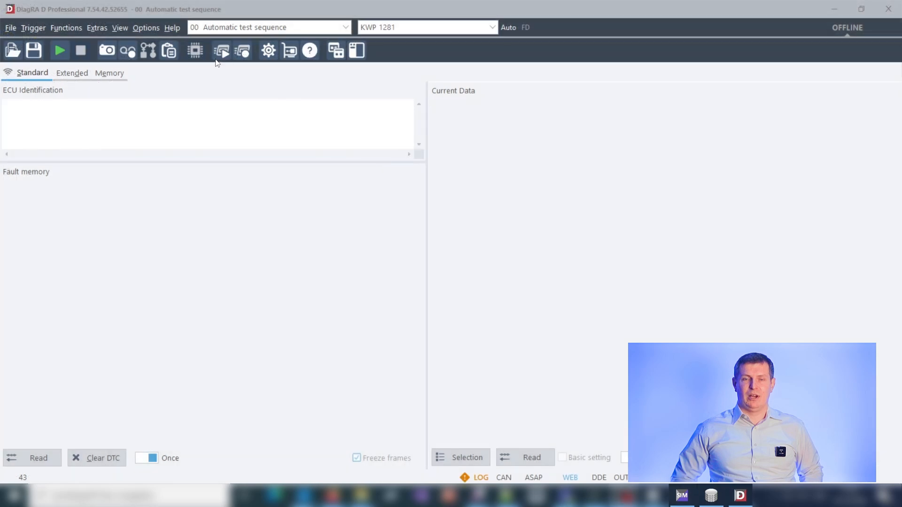
Switch to DiagRA D and open the OBD Scan-Tool with the ISO 15765-4 (CAN) protocol
{"action": "left_click", "coordinate": [108, 108]}
{"action": "left_click", "coordinate": [242, 50]}
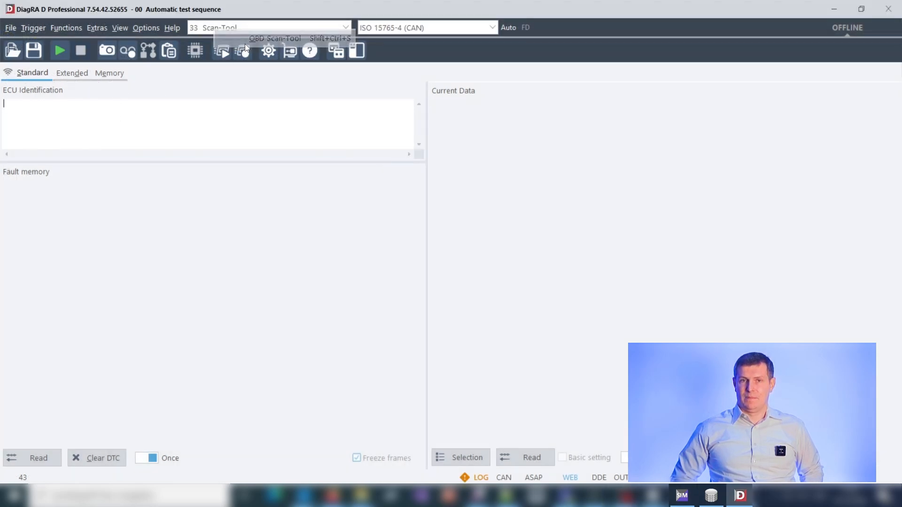
{"action": "left_click", "coordinate": [417, 28]}
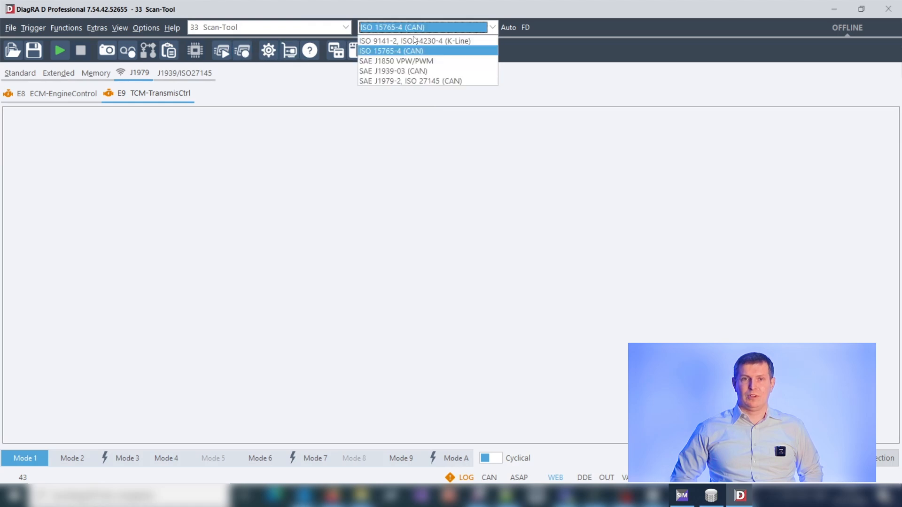
{"action": "left_click", "coordinate": [396, 50]}
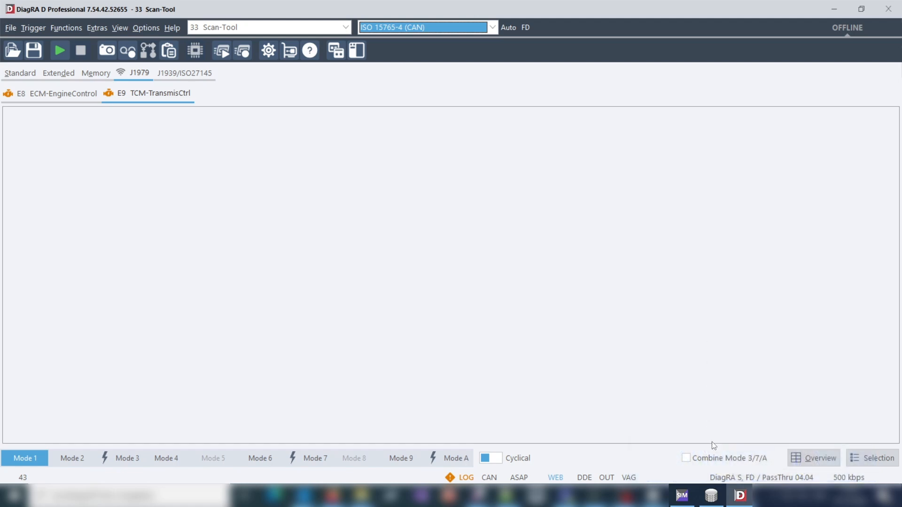
Confirm DiagRA S, FD with PassThru 04.04 as the communication interface, and start communication with the simulated vehicle
{"action": "left_click", "coordinate": [719, 476]}
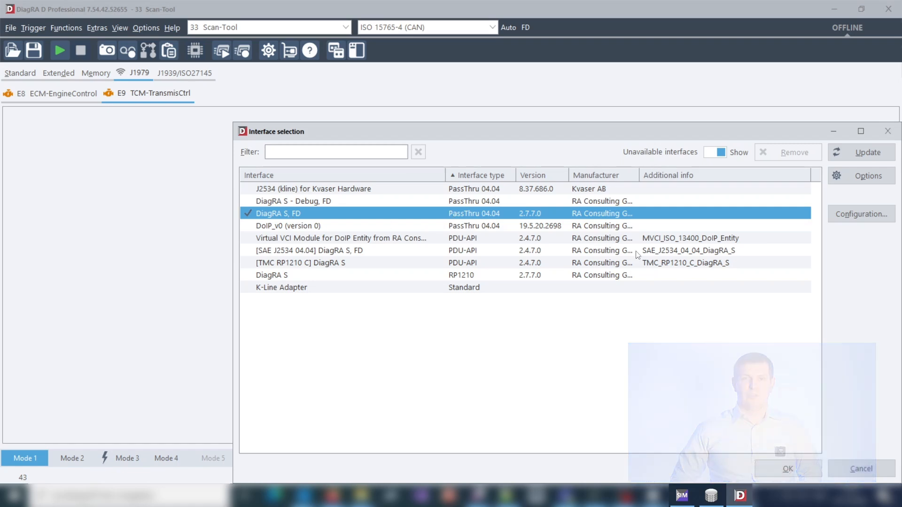
{"action": "left_click", "coordinate": [772, 464]}
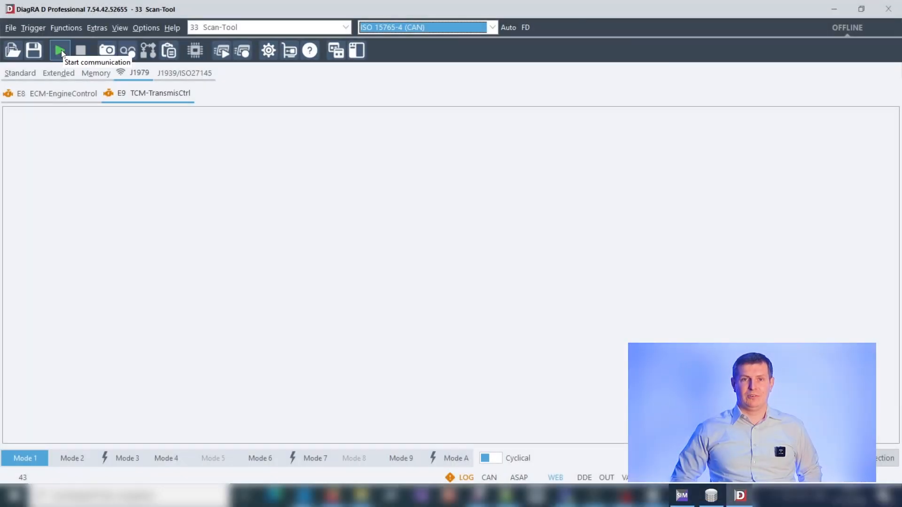
{"action": "left_click", "coordinate": [61, 50]}
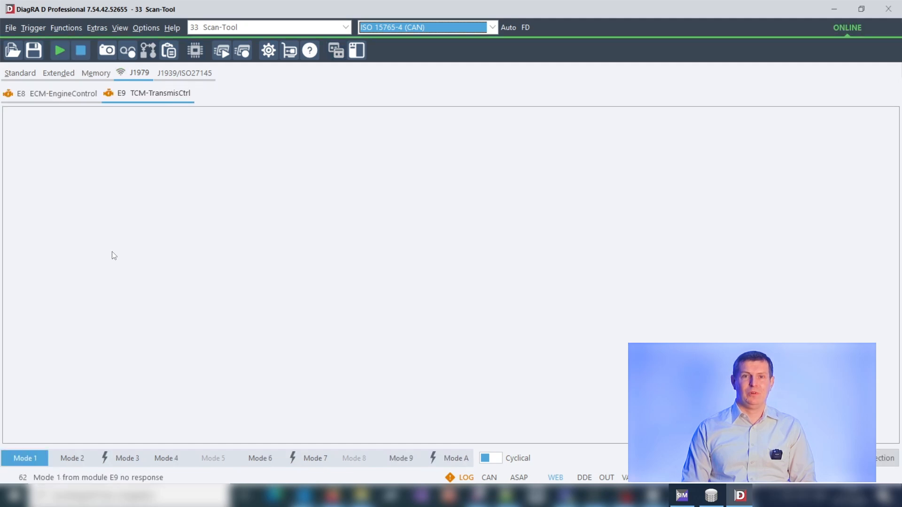
Read the Mode 1 data of the E9 TCM-TransmisCtrl and E8 ECM-EngineControl modules
{"action": "left_click", "coordinate": [29, 463]}
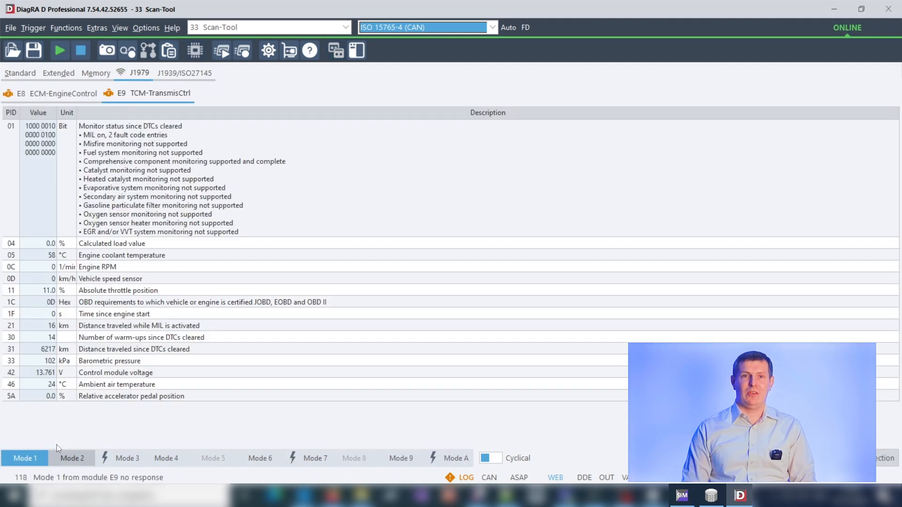
{"action": "left_click", "coordinate": [45, 95]}
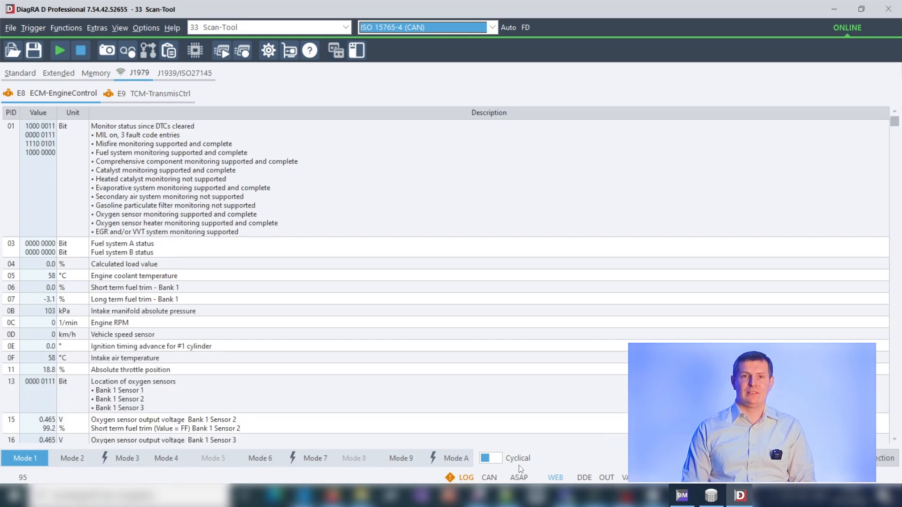
Clear the emission-related diagnostic information with Mode 4, and read Mode 7 and Mode 2 of E8 ECM-EngineControl
{"action": "left_click", "coordinate": [158, 457]}
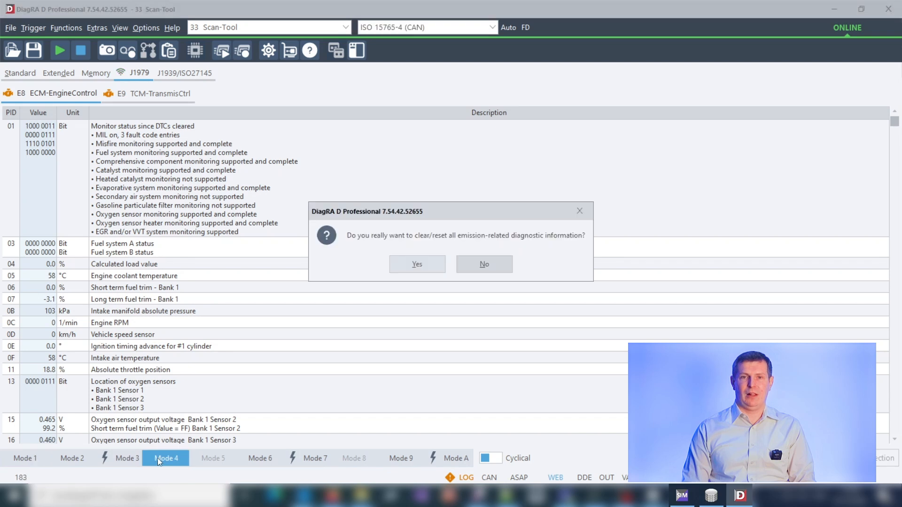
{"action": "left_click", "coordinate": [418, 265]}
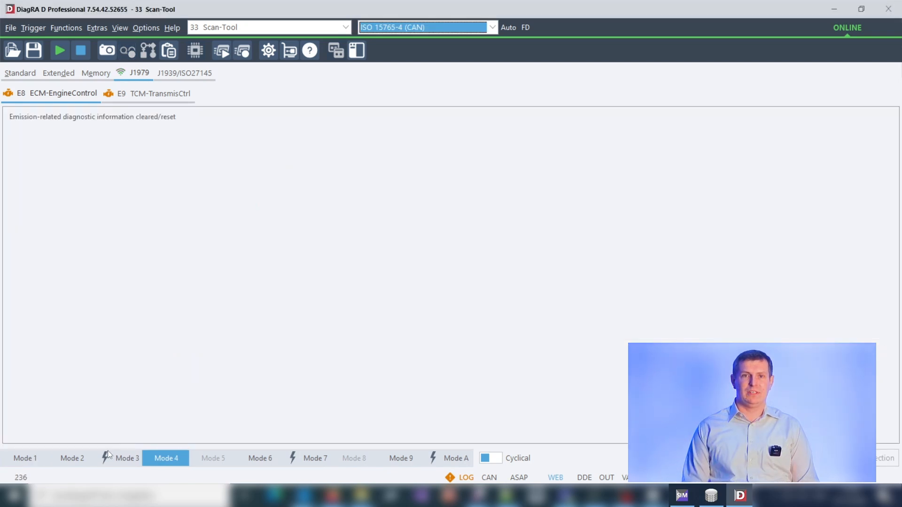
{"action": "left_click", "coordinate": [311, 458]}
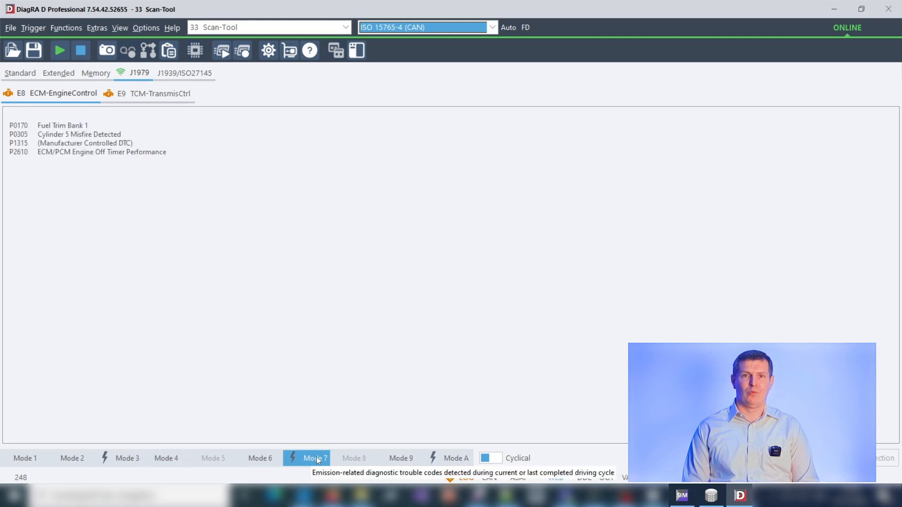
{"action": "left_click", "coordinate": [75, 458]}
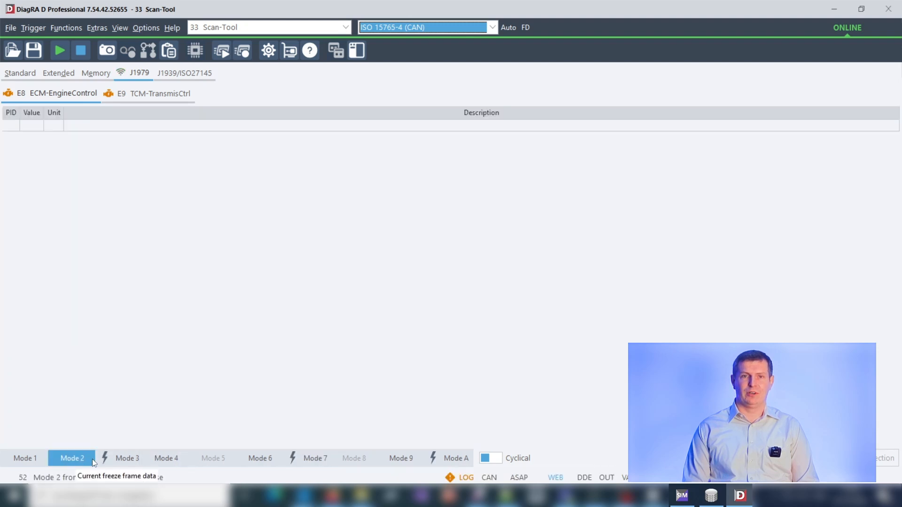
Switch to DiagRA S and examine the message trace of the J2534 / RP1210 Server
{"action": "left_click", "coordinate": [682, 495]}
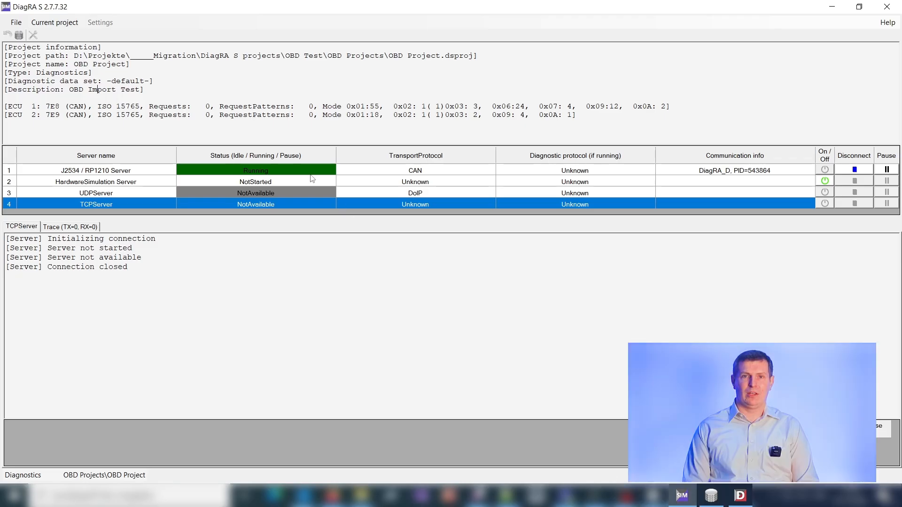
{"action": "left_click", "coordinate": [743, 180]}
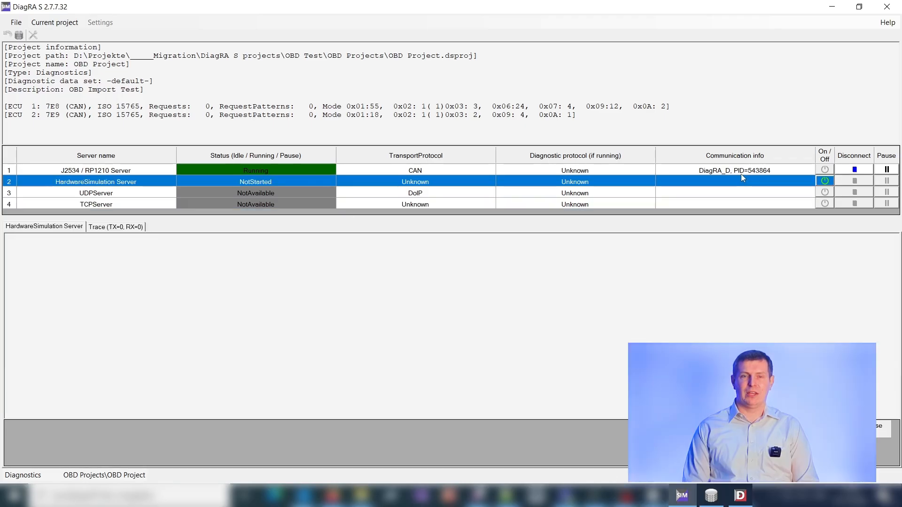
{"action": "left_click", "coordinate": [739, 172]}
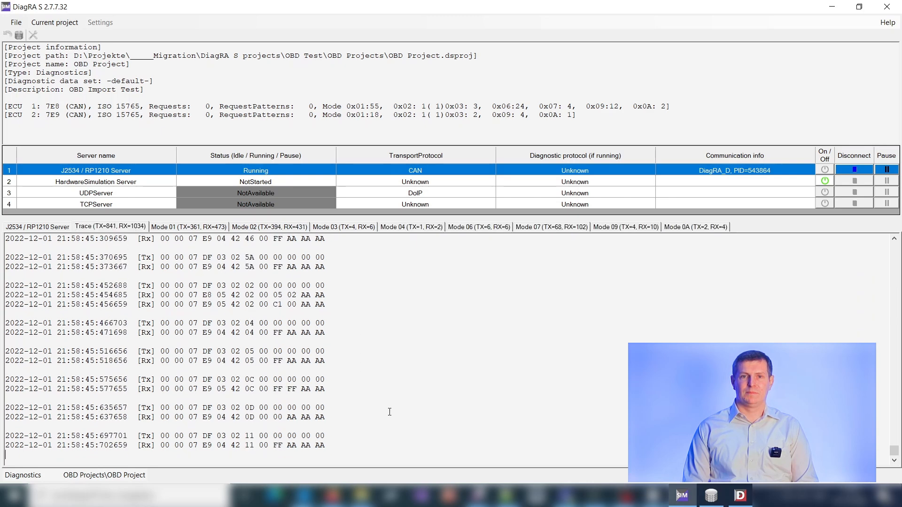
Switch to DiagRA D, stop communication, and highlight the DiagRA S RP1210 and [SAE J2534 04.04] DiagRA S, FD interfaces in the interface selection
{"action": "left_click", "coordinate": [744, 497]}
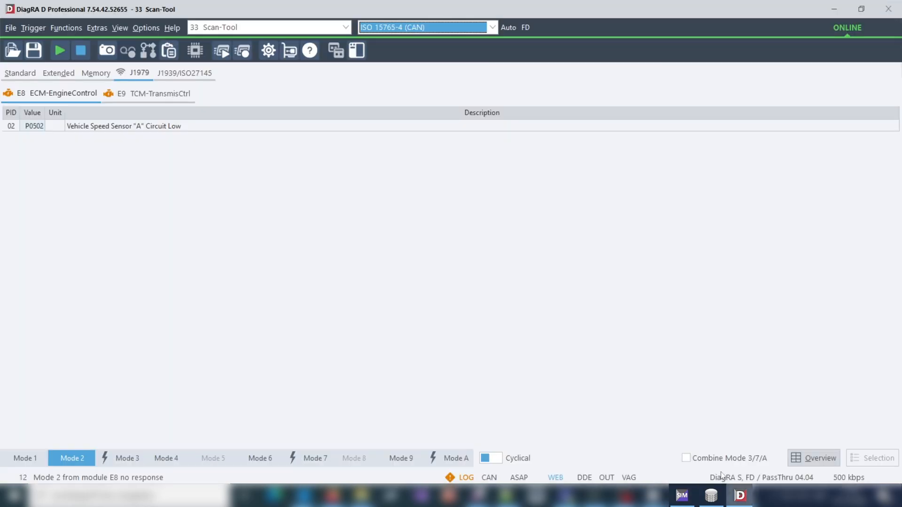
{"action": "left_click", "coordinate": [83, 54]}
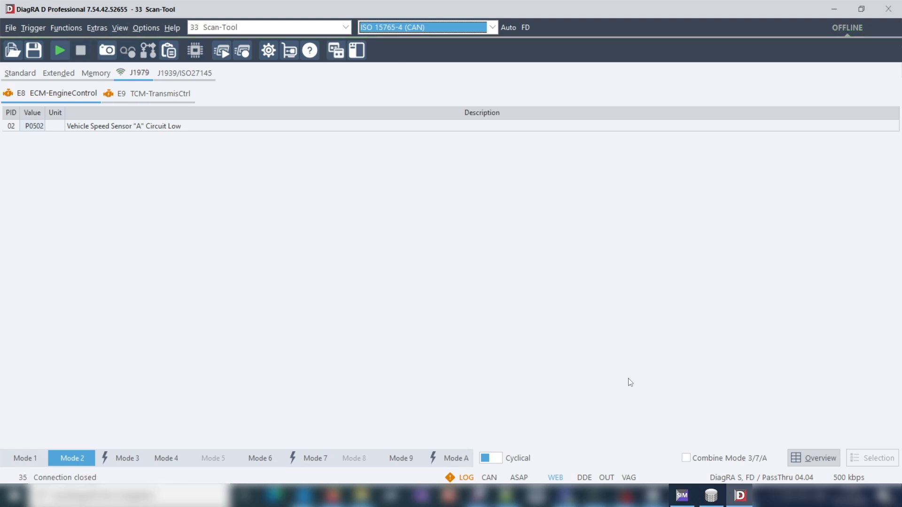
{"action": "left_click", "coordinate": [753, 477]}
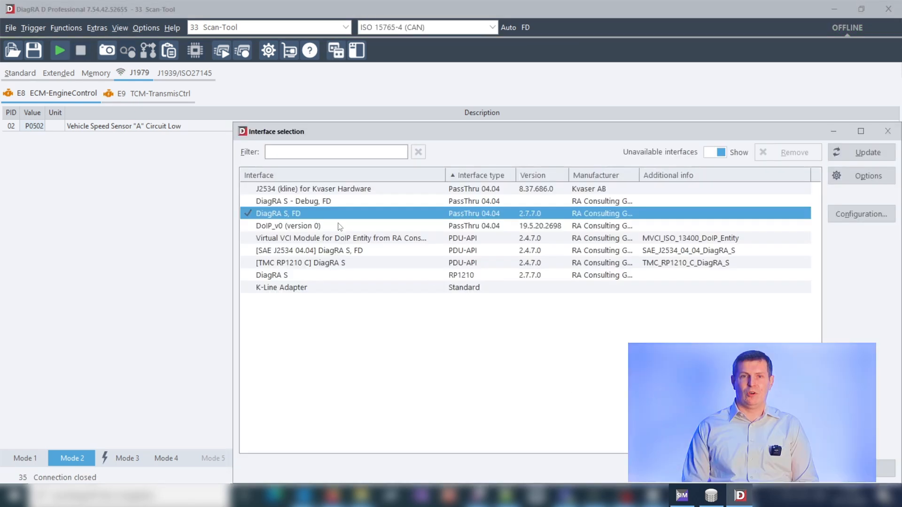
{"action": "left_click", "coordinate": [280, 277]}
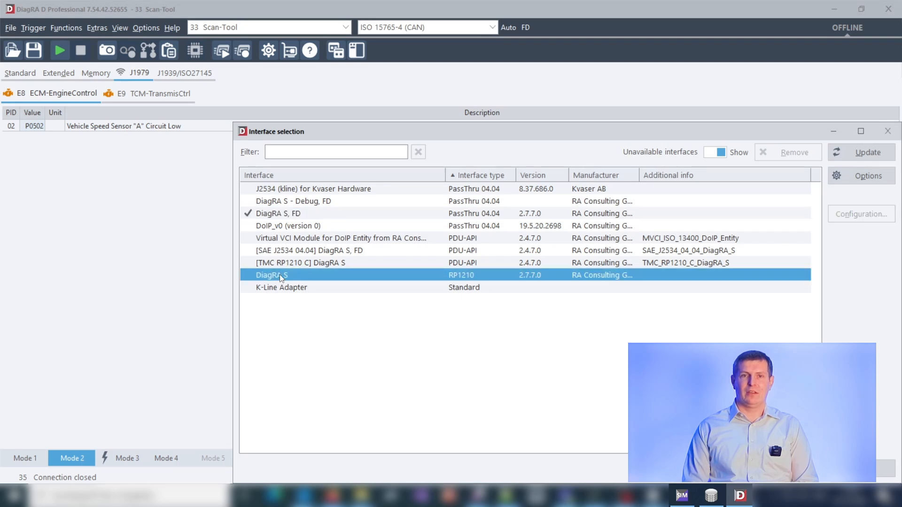
{"action": "left_click", "coordinate": [303, 250]}
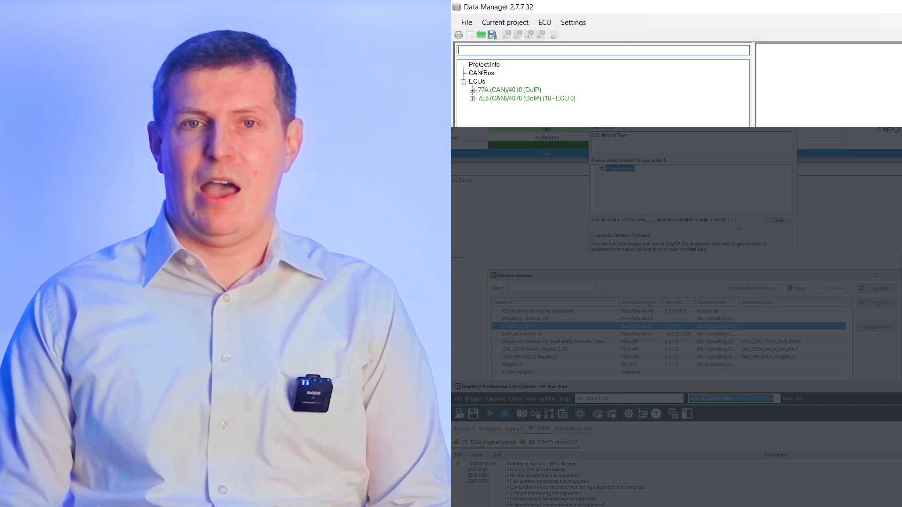
{"action": "left_click", "coordinate": [481, 66]}
{"action": "left_click", "coordinate": [466, 22]}
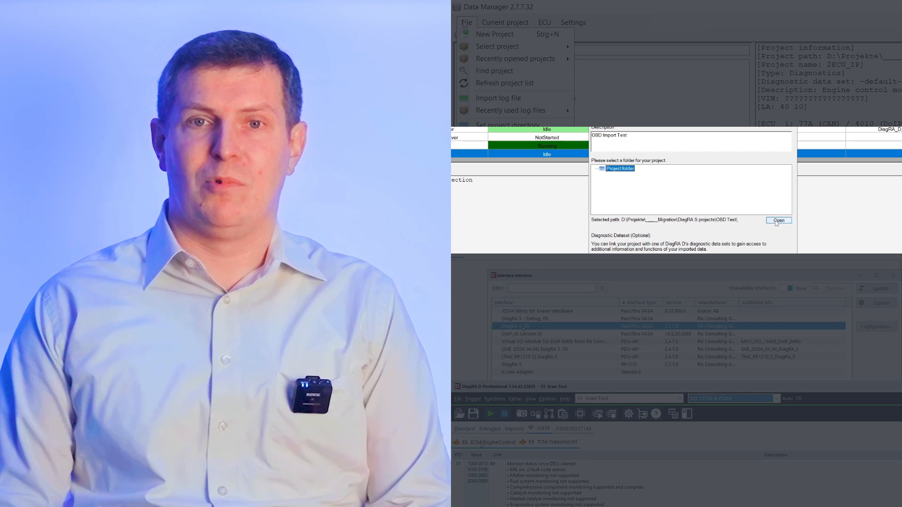
{"action": "left_click", "coordinate": [778, 220]}
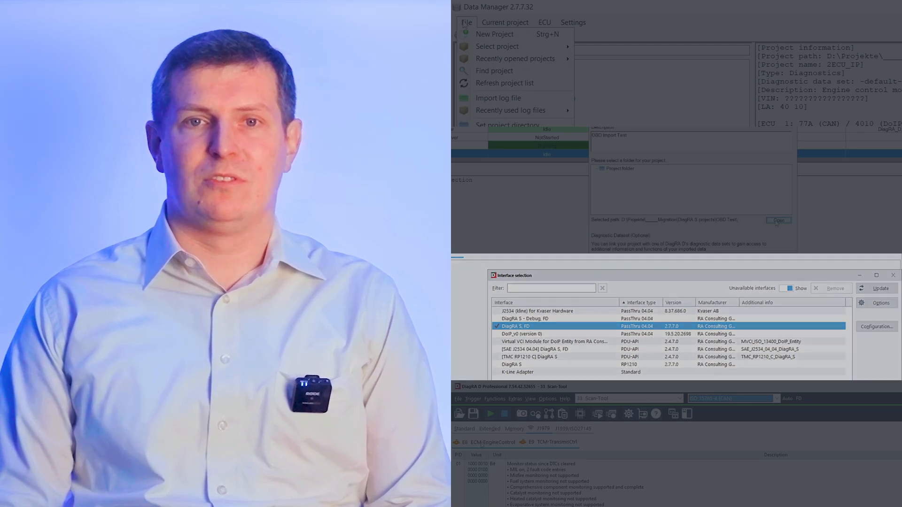
{"action": "left_click", "coordinate": [481, 444]}
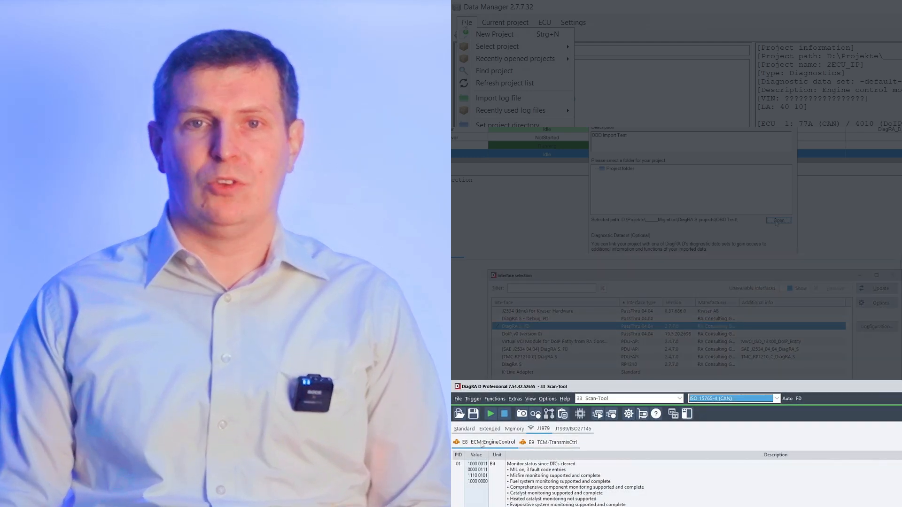